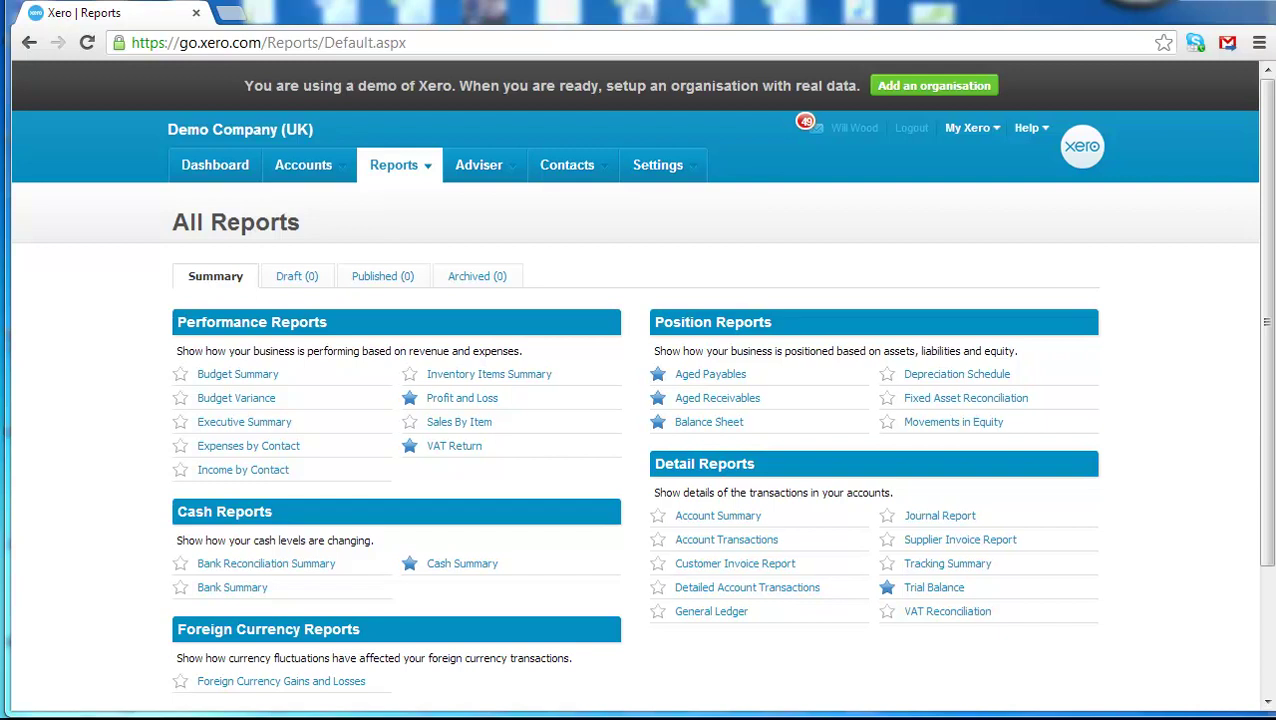
In the All Reports list, mark Executive Summary as a favourite and remove Balance Sheet and Cash Summary from the favourites.
left_click(432, 185)
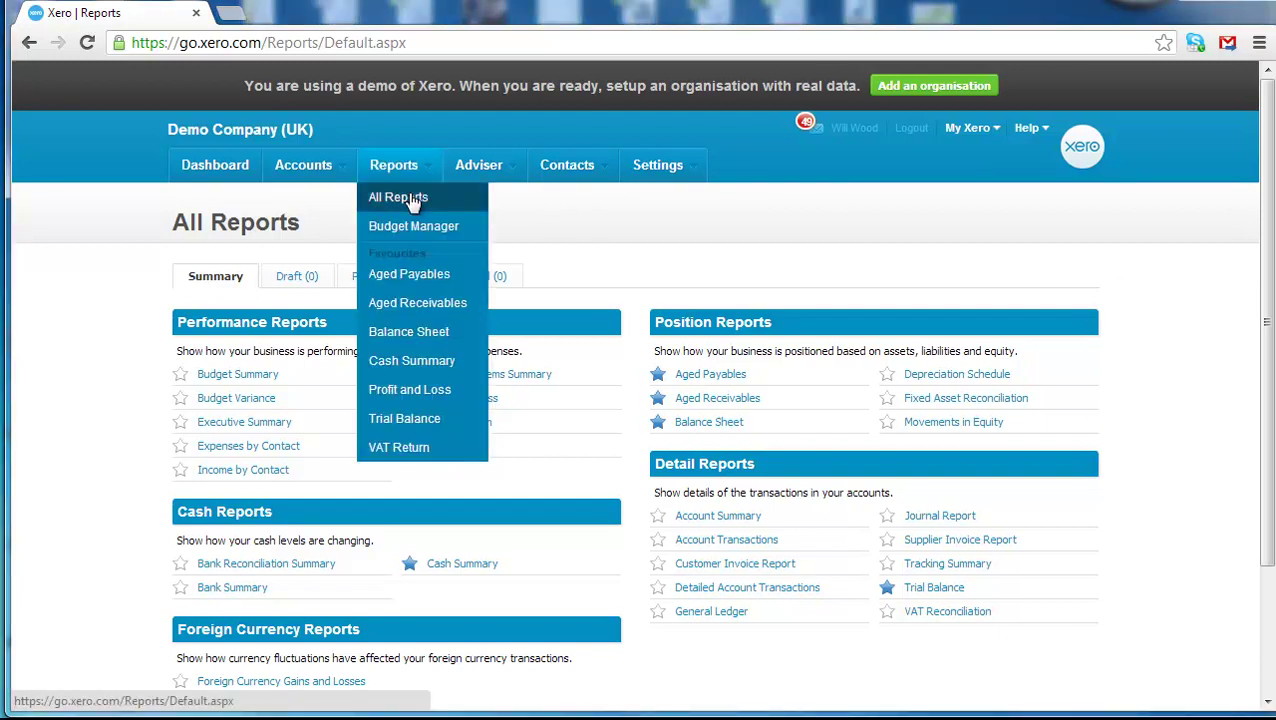
left_click(414, 199)
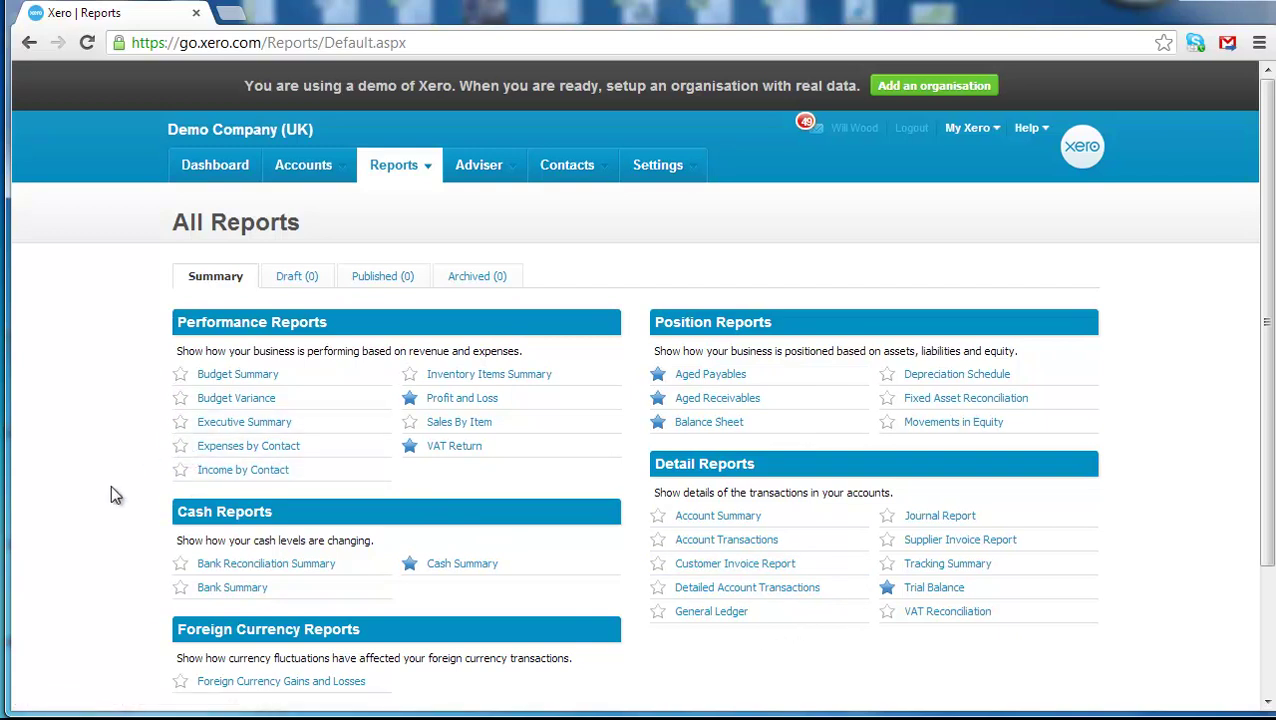
left_click(179, 422)
Open the Executive Summary report from the favourites and look through its sections.
left_click(433, 180)
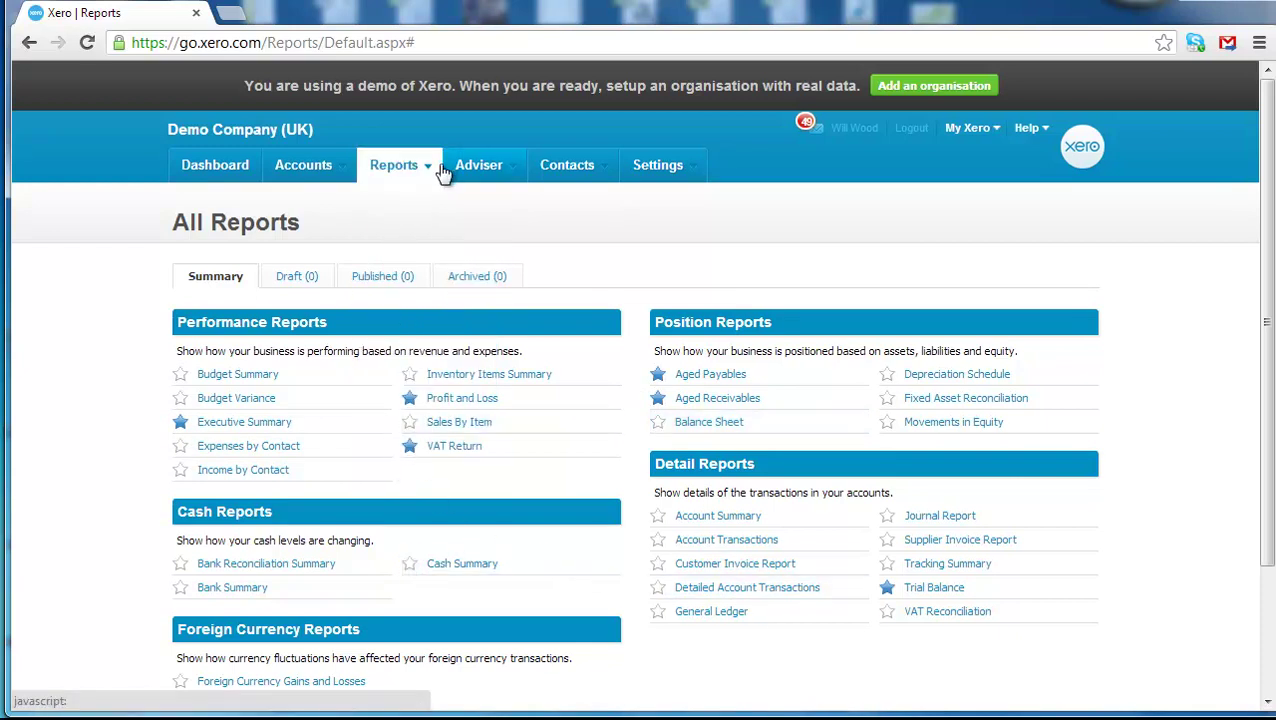
mouse_move(425, 166)
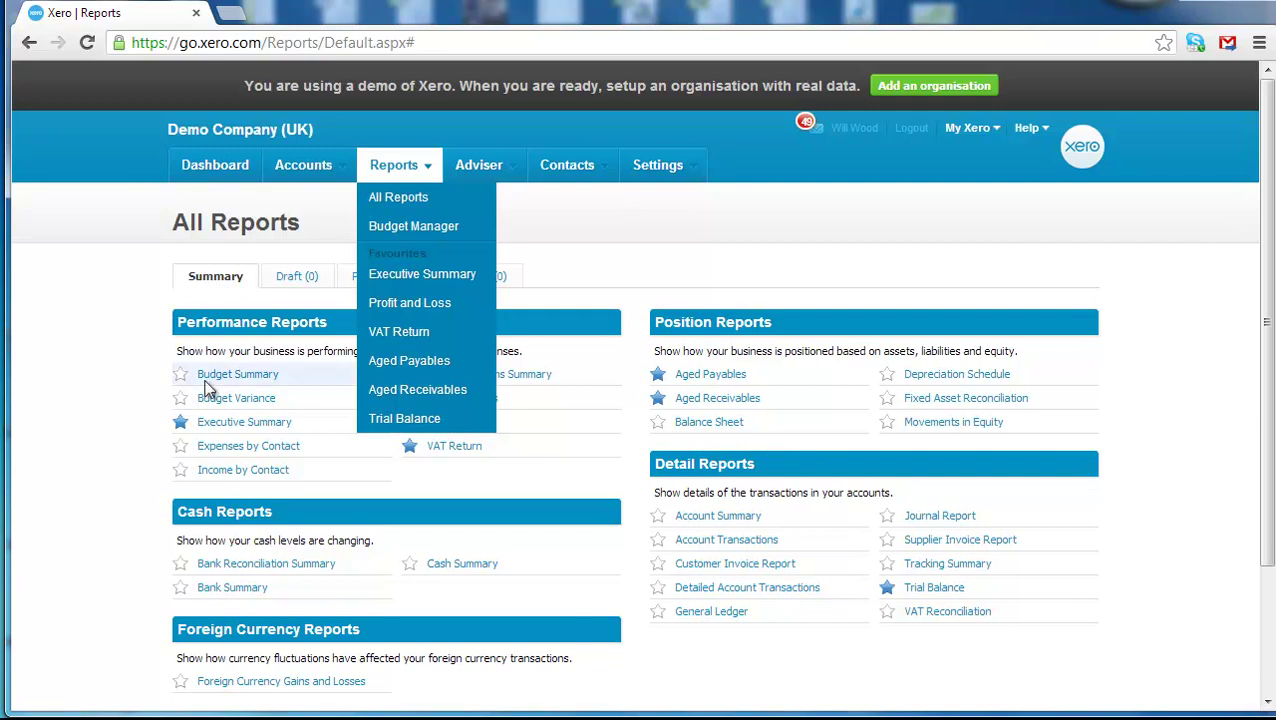
left_click(385, 274)
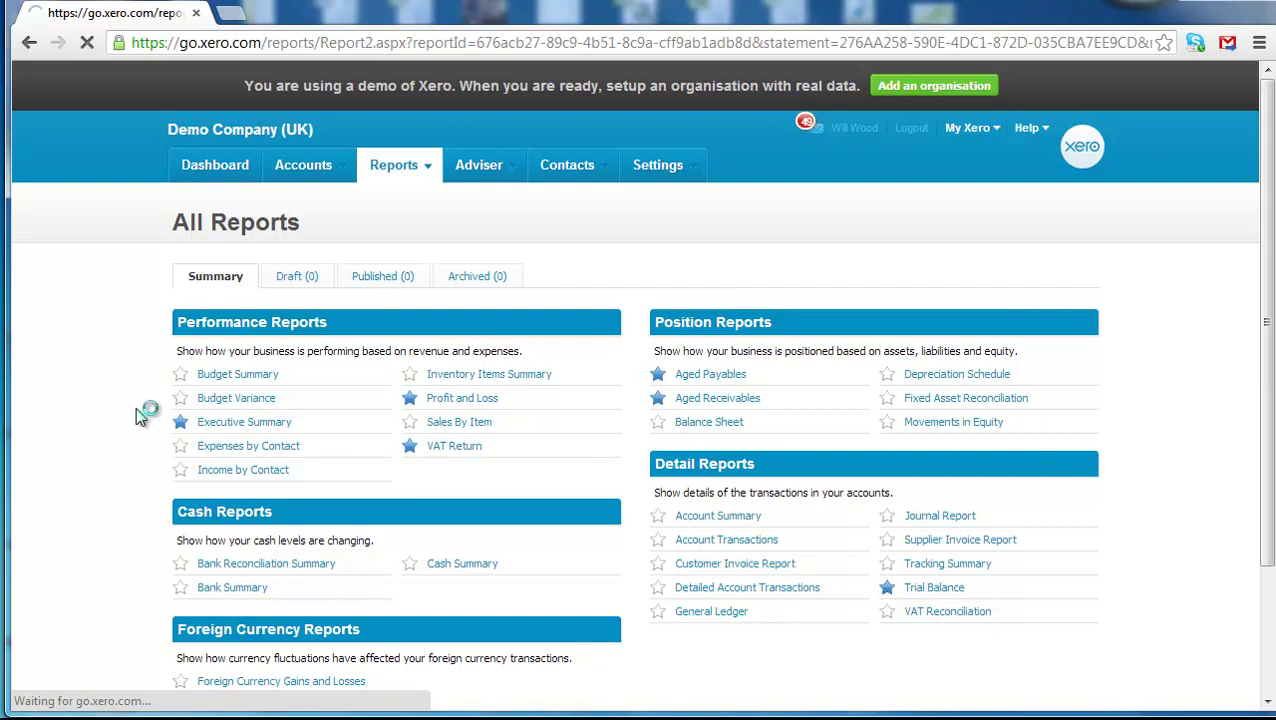
scroll(137, 410, "down", 1)
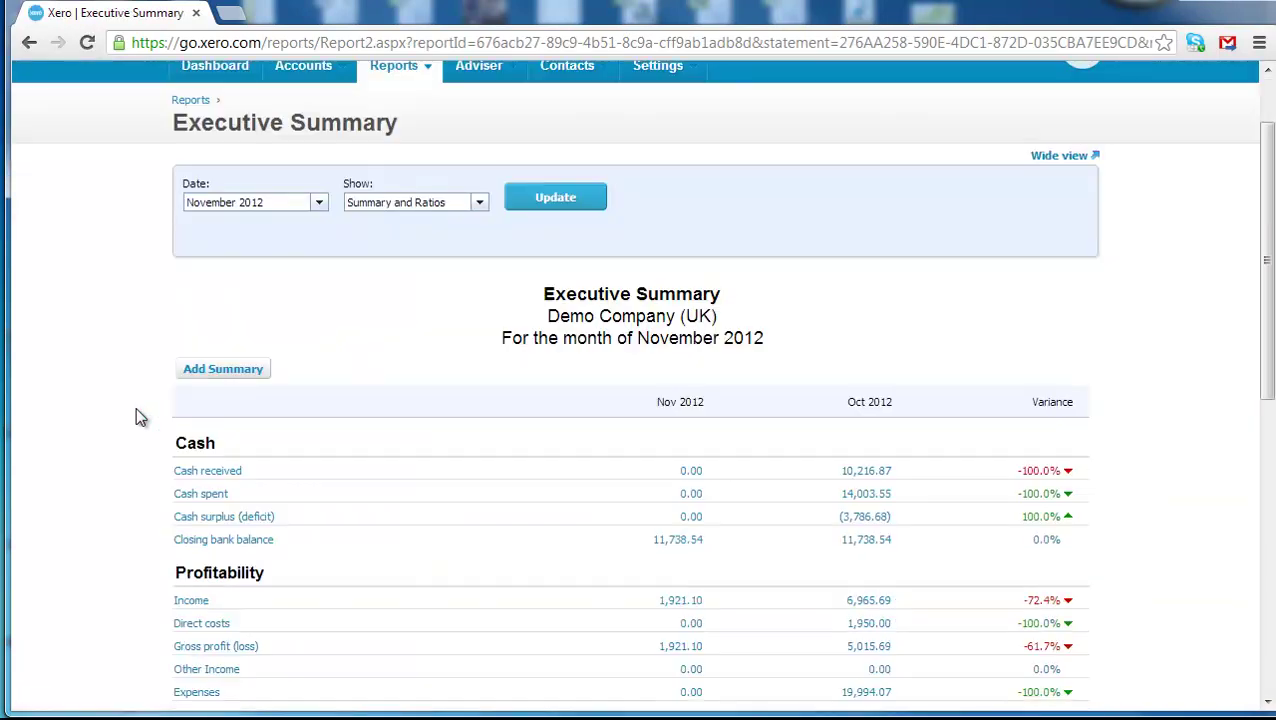
scroll(137, 409, "down", 4)
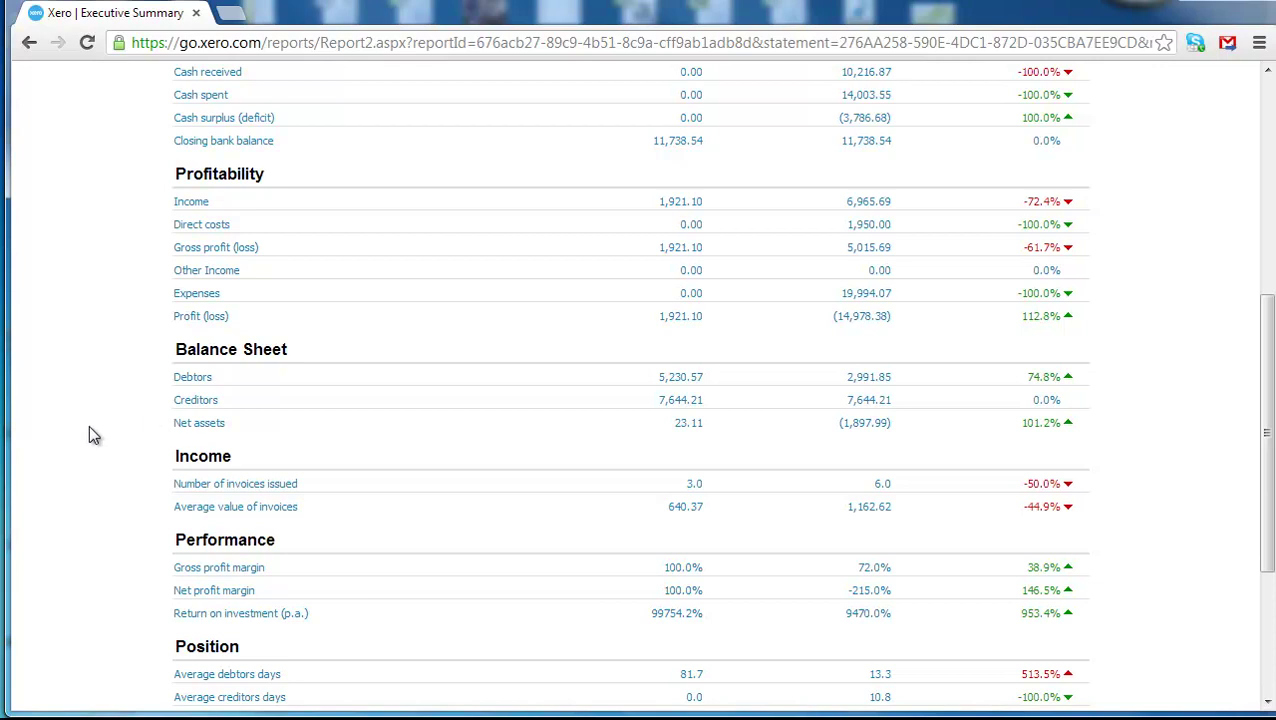
scroll(89, 430, "up", 2)
scroll(89, 434, "up", 2)
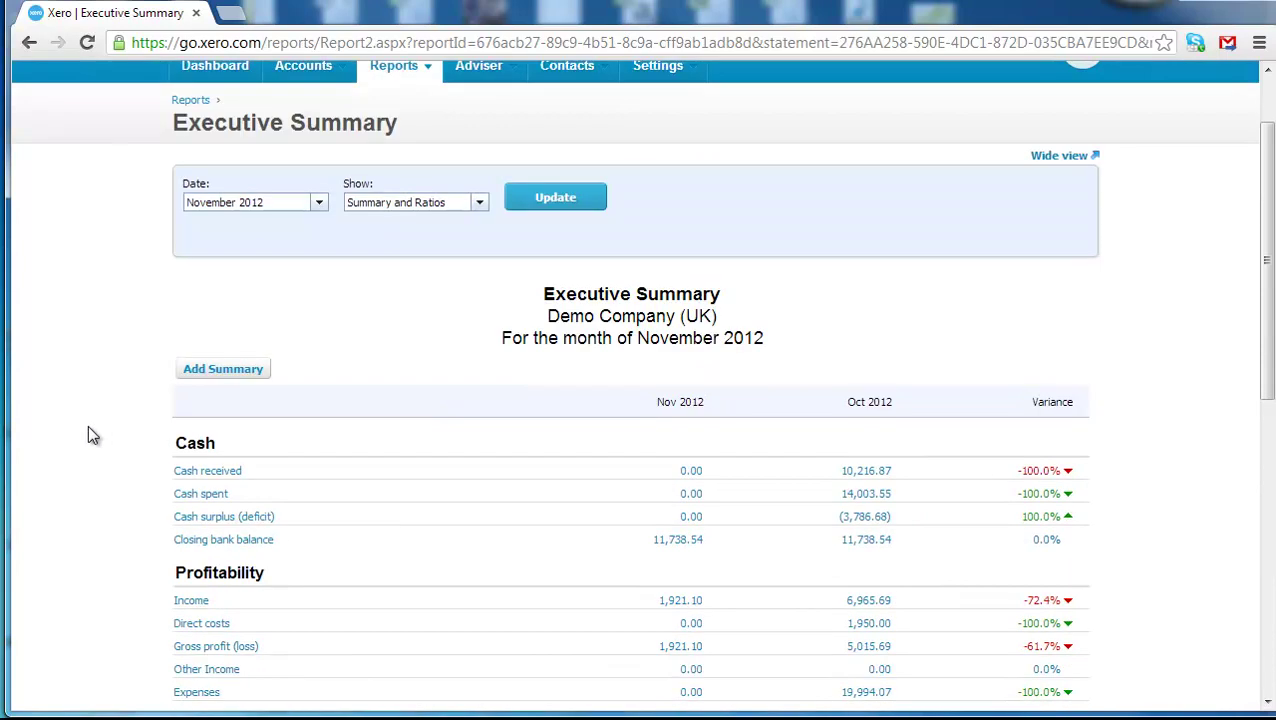
Update the Executive Summary to the October 2012 period and review its figures against the previous month.
left_click(317, 204)
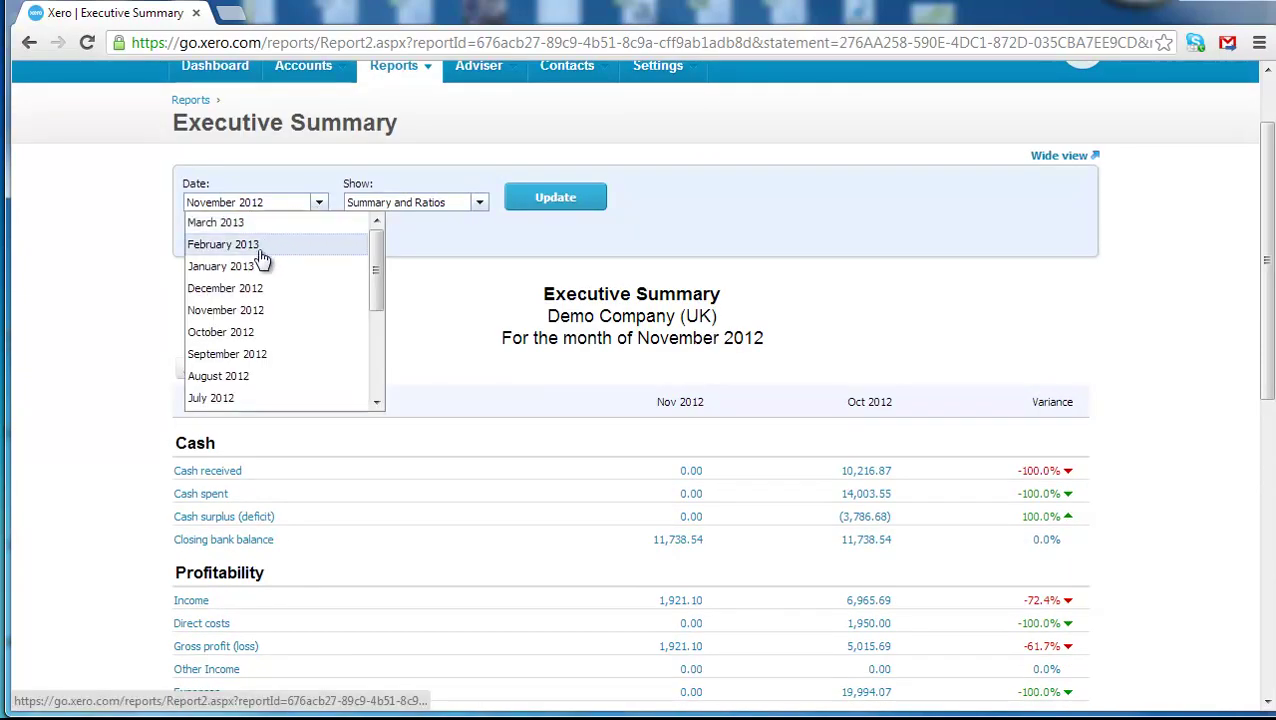
left_click(240, 332)
left_click(571, 200)
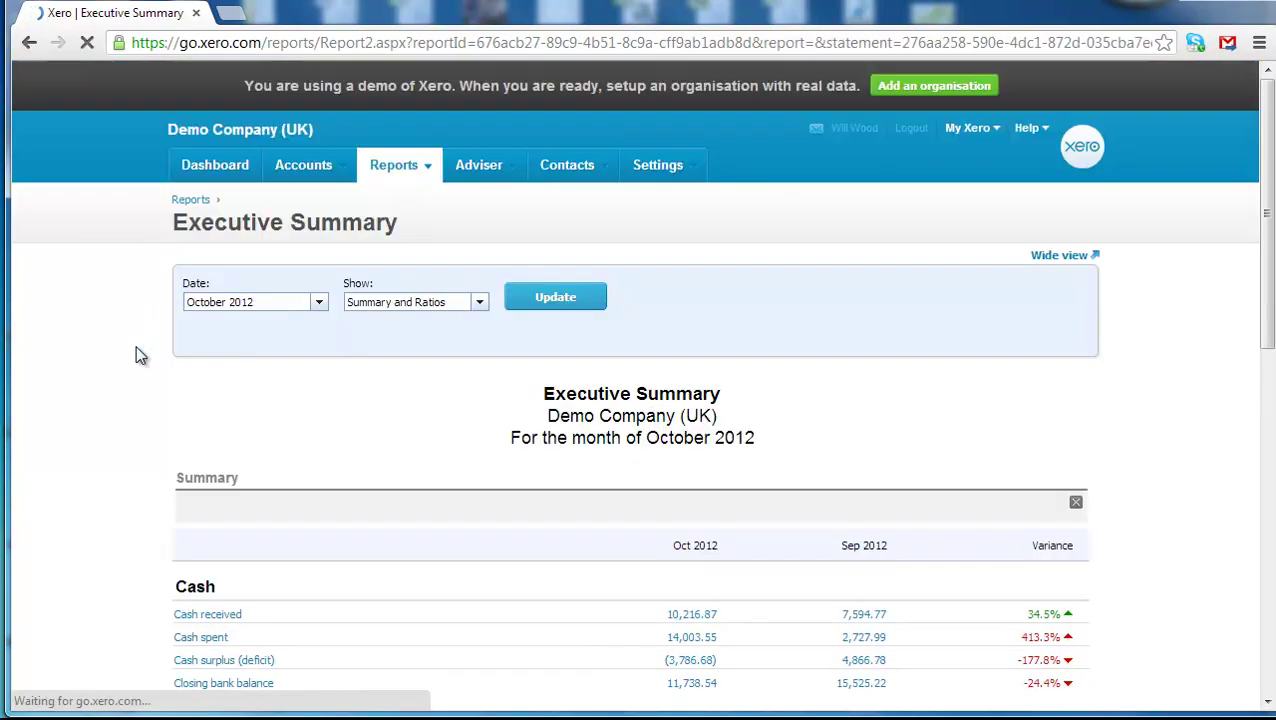
scroll(137, 350, "down", 3)
scroll(140, 360, "down", 1)
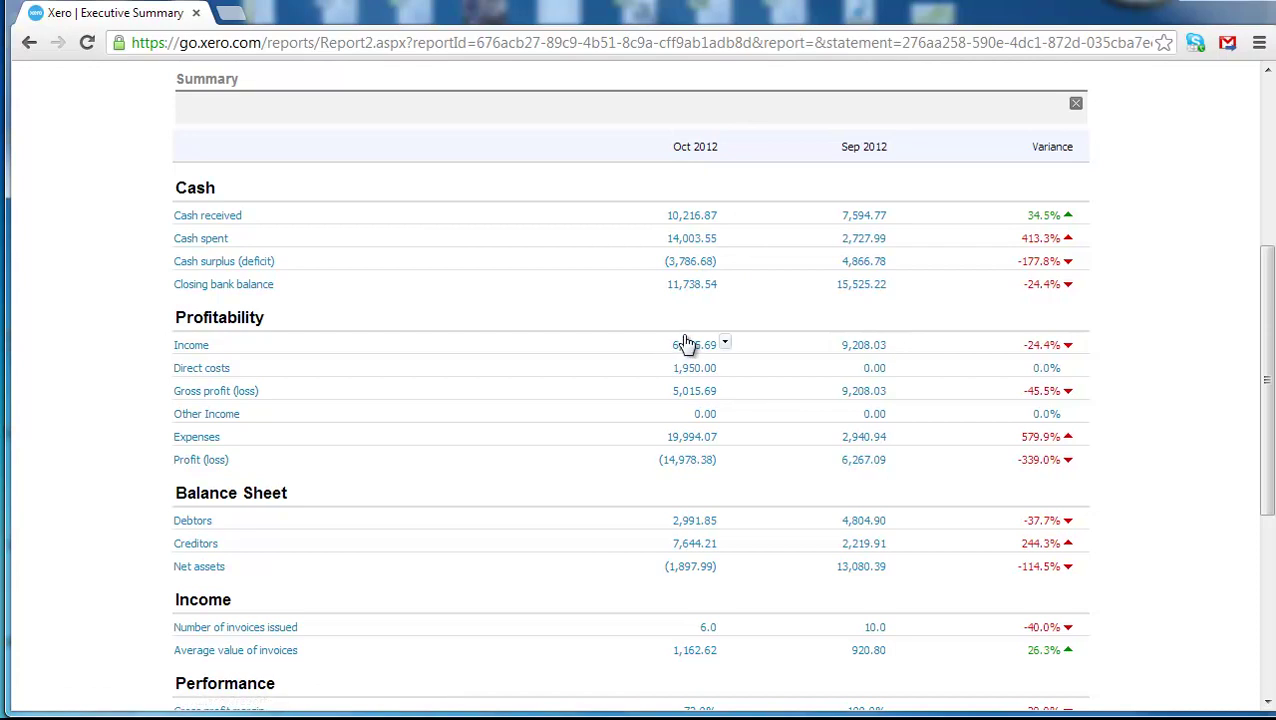
scroll(529, 530, "down", 3)
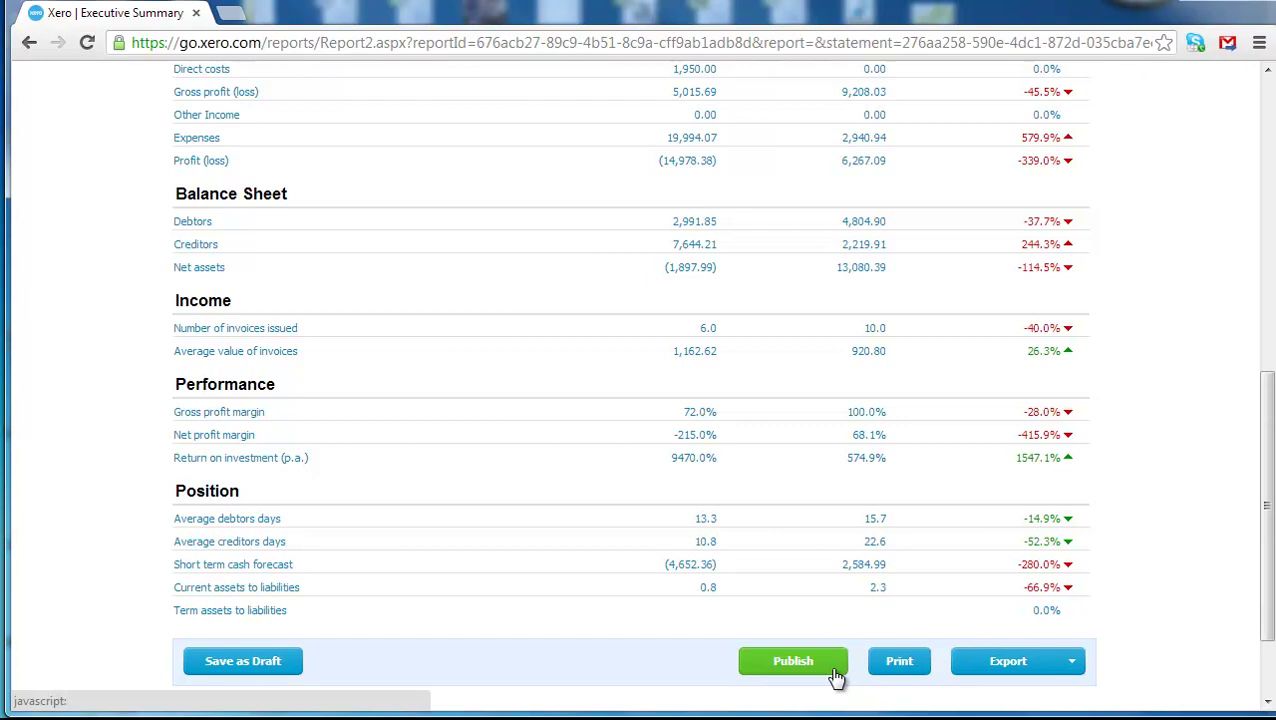
Export the October 2012 Executive Summary to Excel and open the downloaded workbook.
left_click(1036, 675)
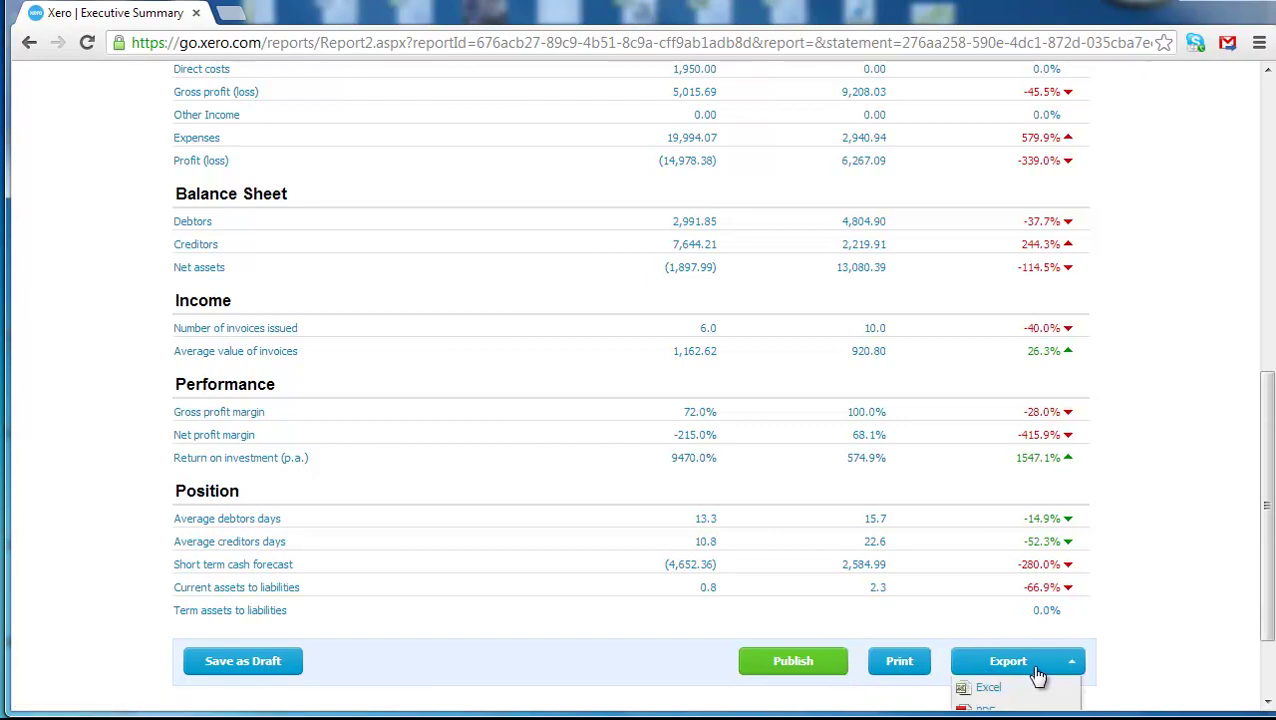
left_click(988, 690)
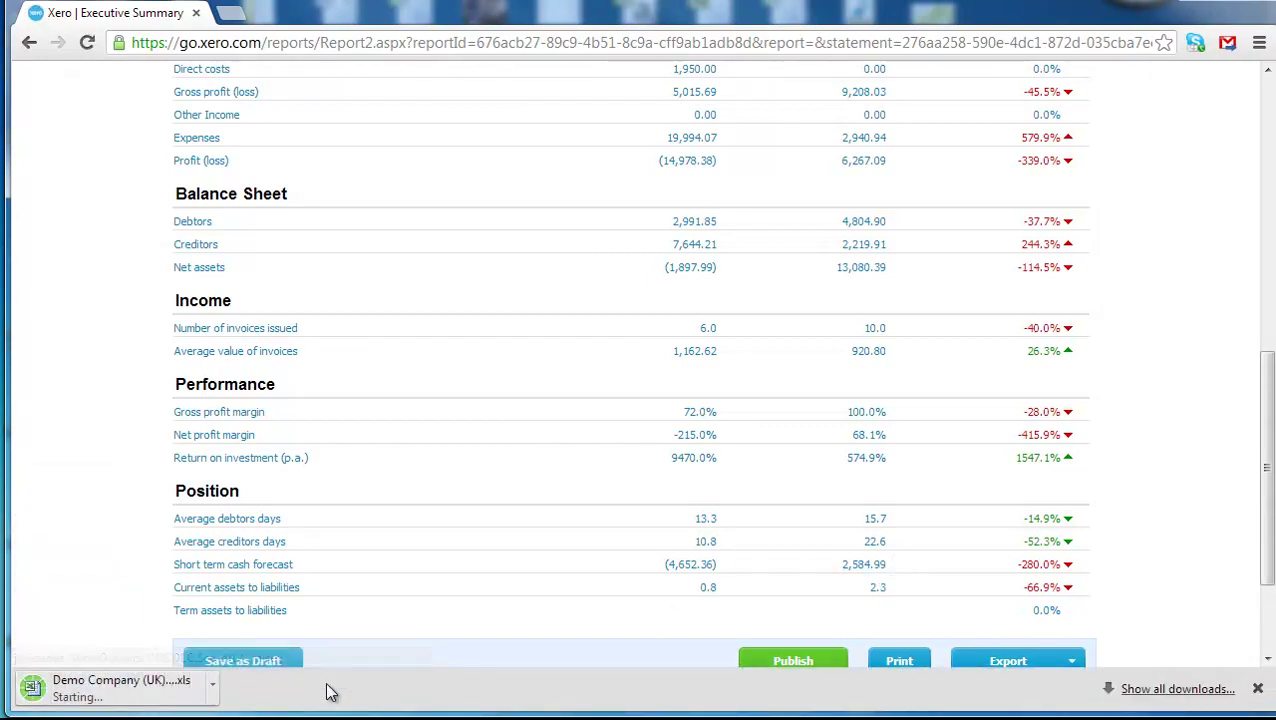
left_click(110, 688)
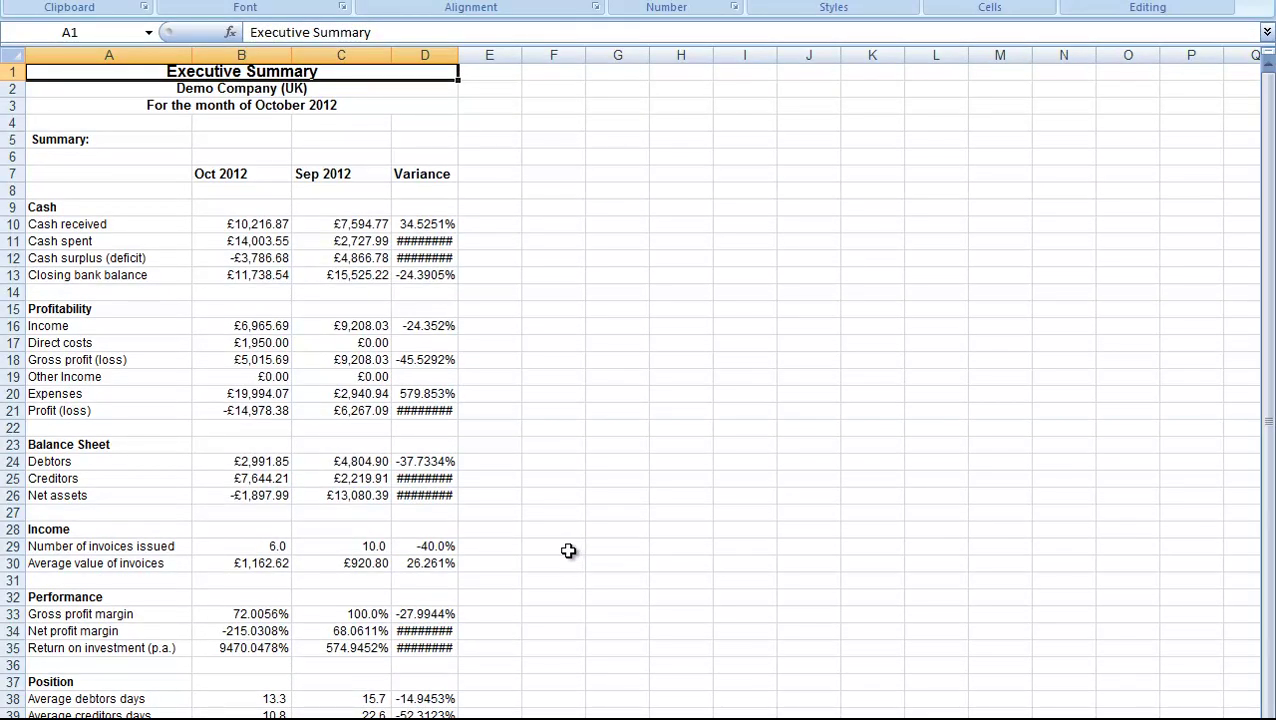
left_click_drag(458, 55, 456, 55)
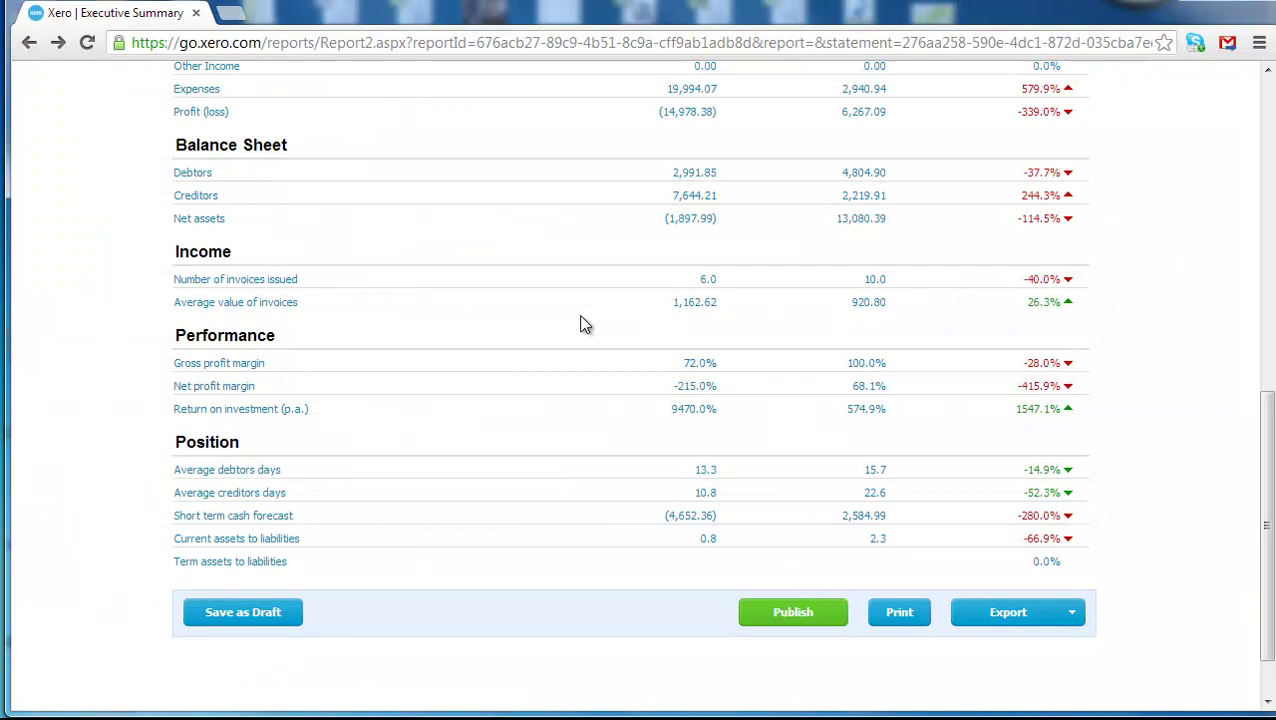
Publish the October 2012 Executive Summary with its default title, cover and PDF settings.
left_click(763, 620)
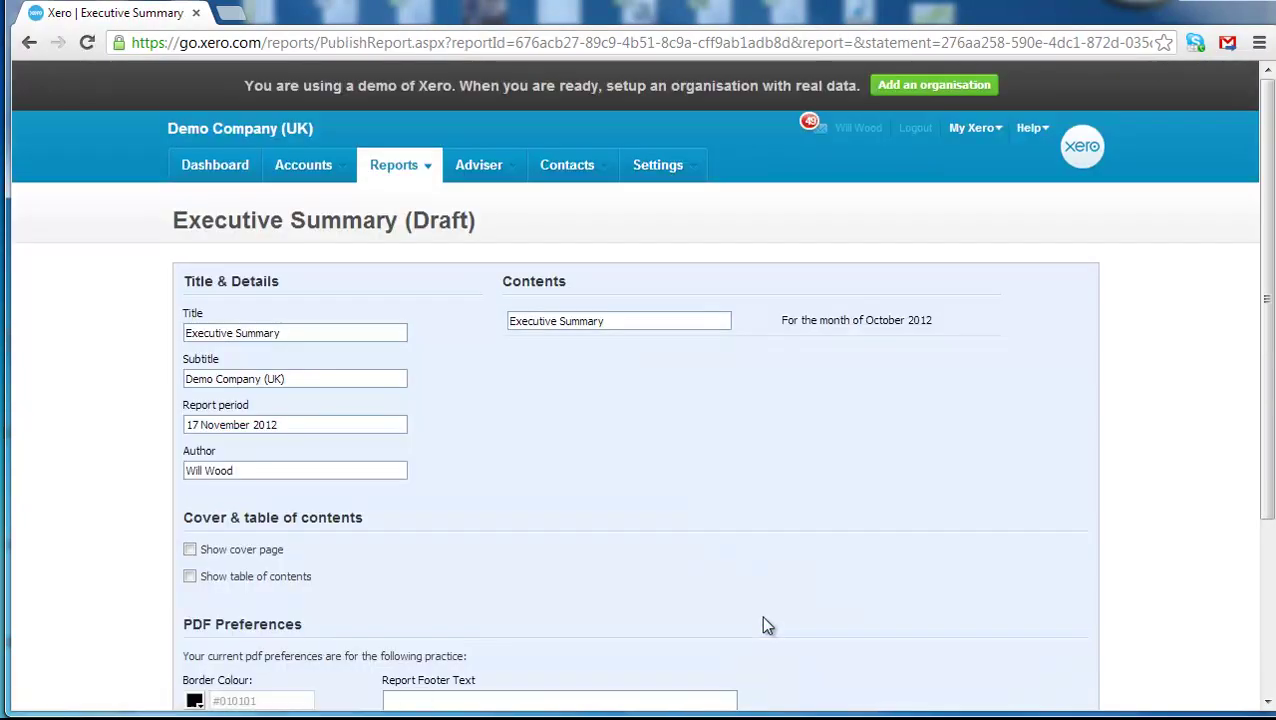
scroll(588, 466, "down", 1)
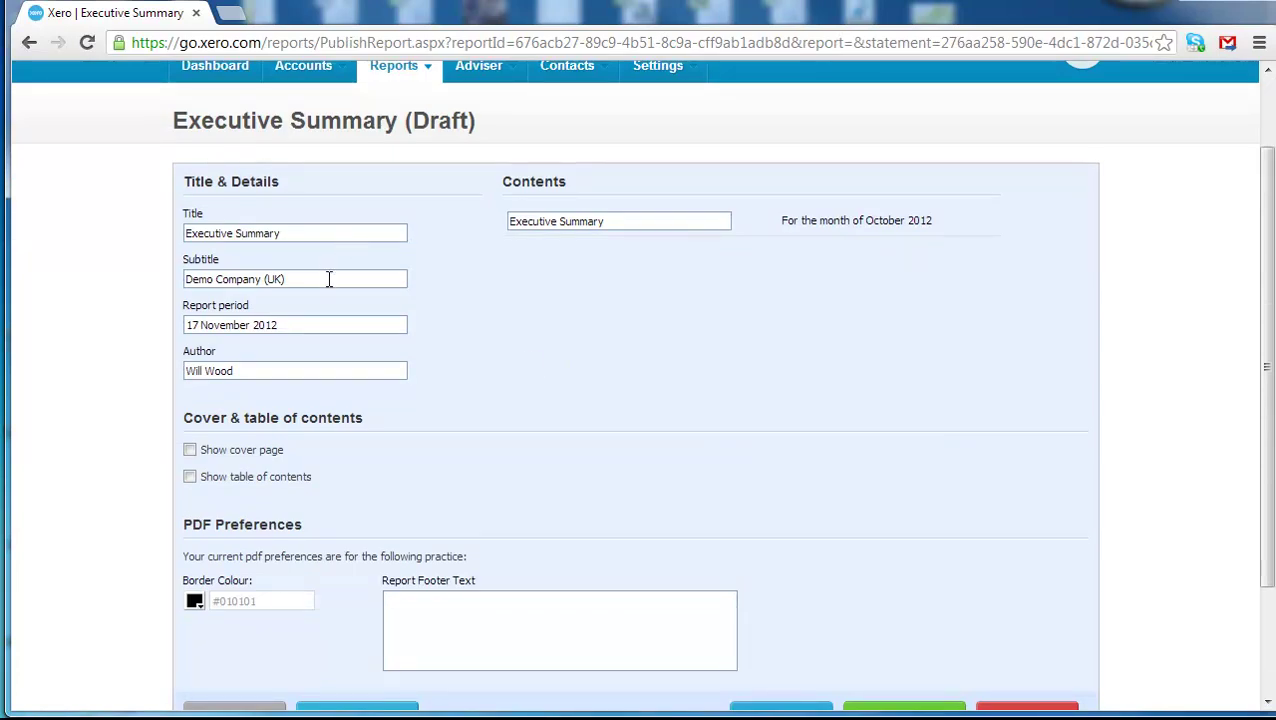
scroll(486, 621, "down", 1)
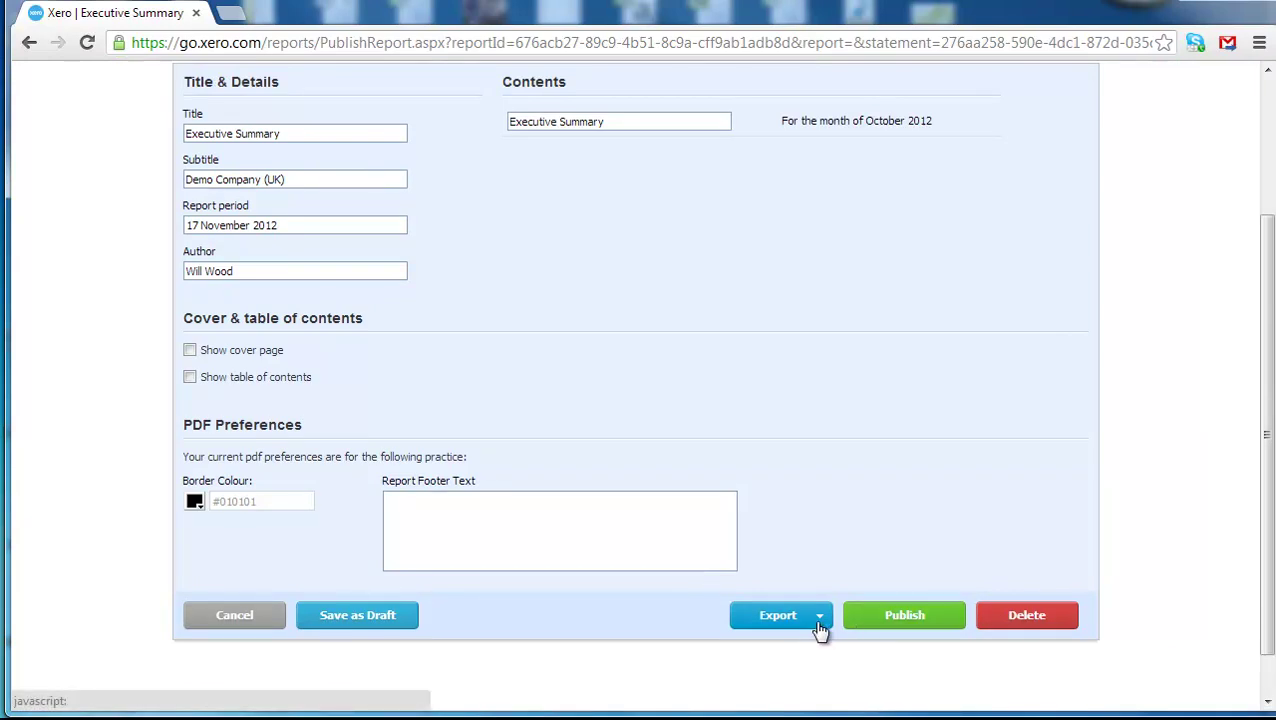
left_click(861, 624)
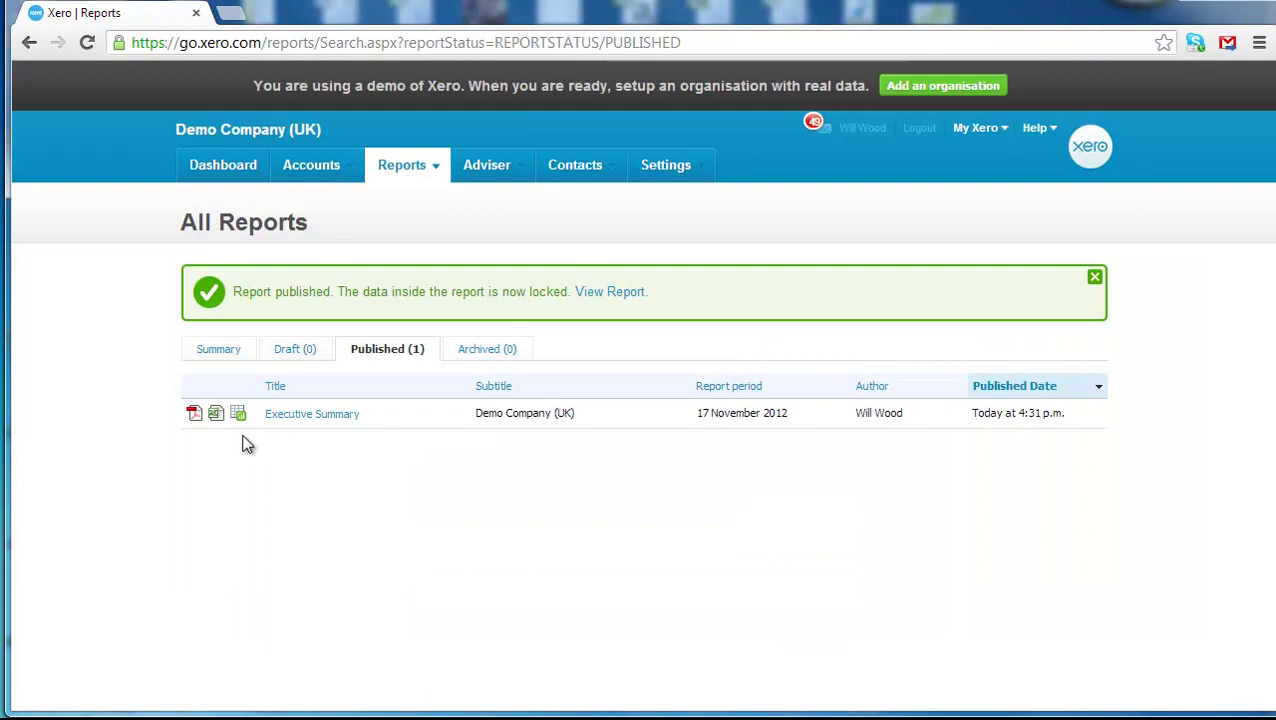
Download the published Executive Summary as a PDF, look through it in Acrobat and close it.
left_click(195, 414)
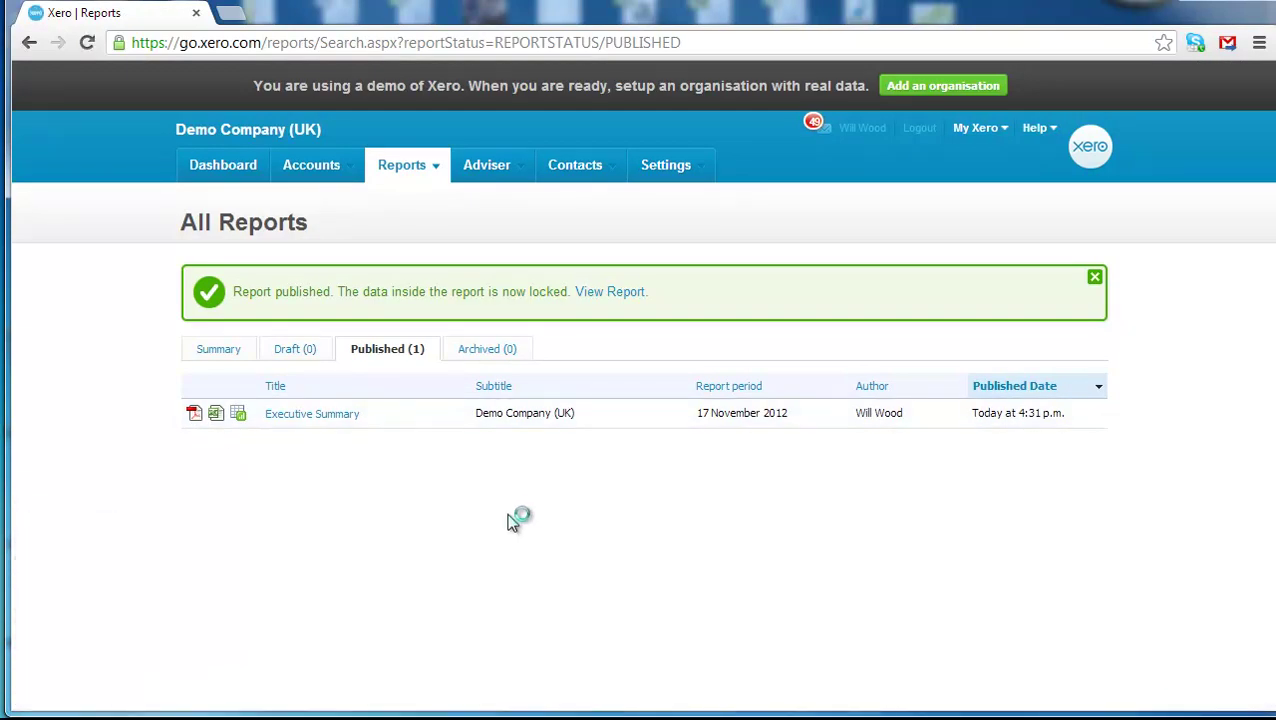
left_click(118, 682)
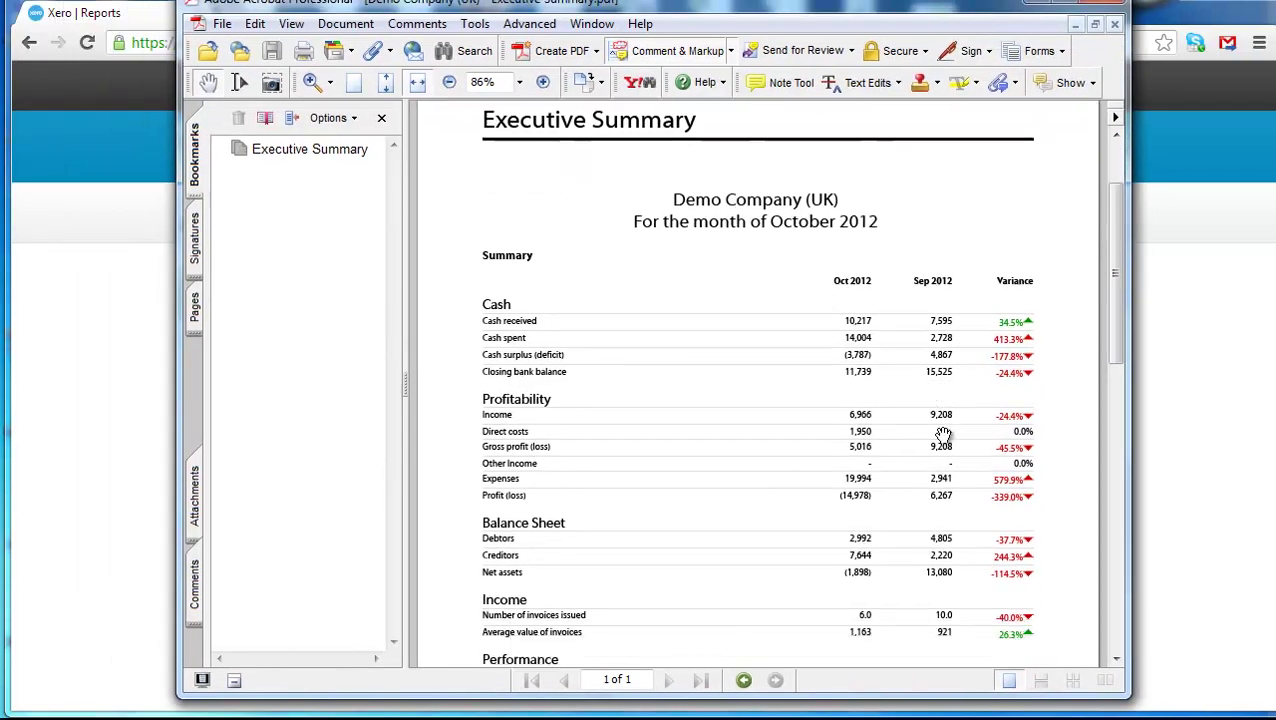
scroll(943, 434, "down", 5)
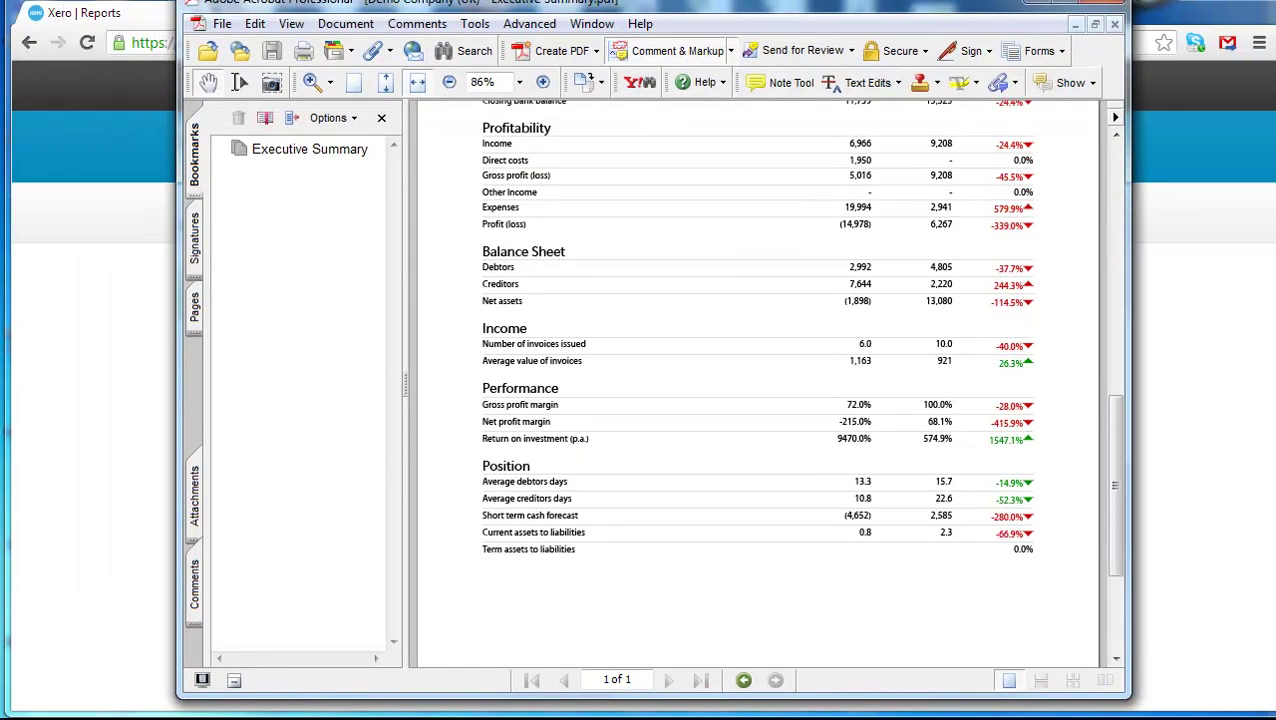
left_click(1118, 4)
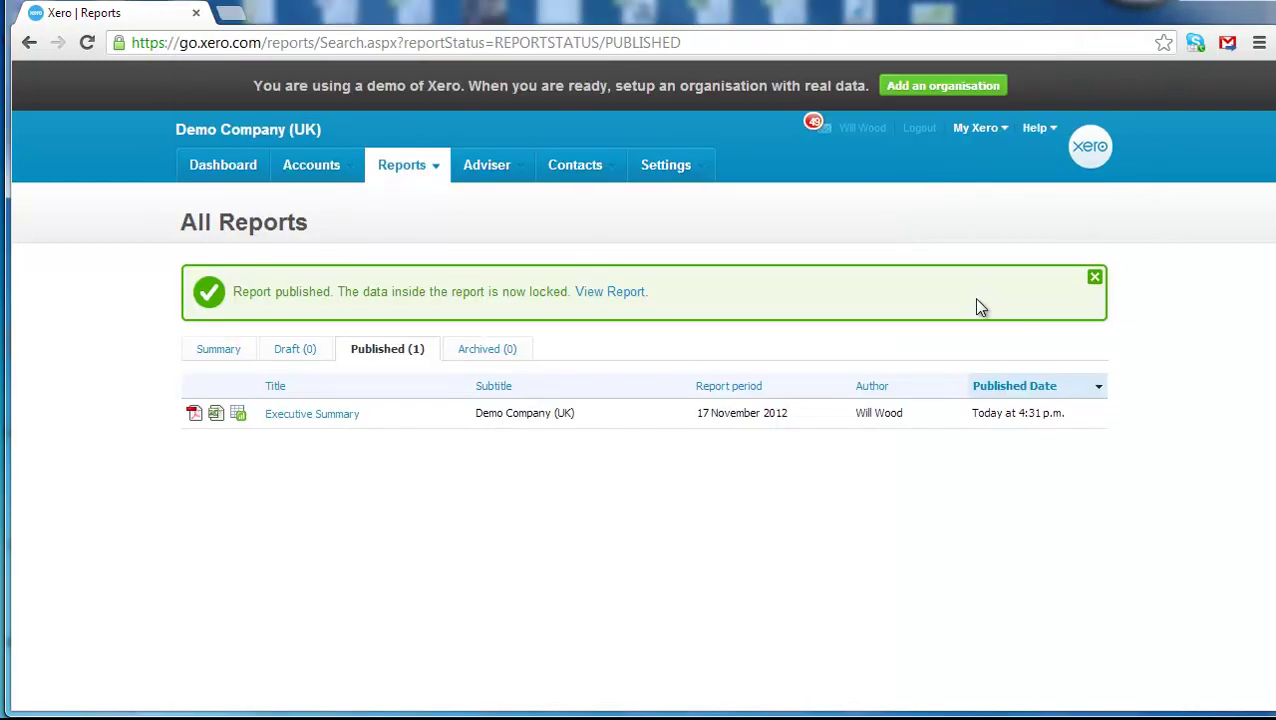
Open the Profit and Loss report from the favourites and examine its monthly income, operating expenses and net profit.
left_click(431, 180)
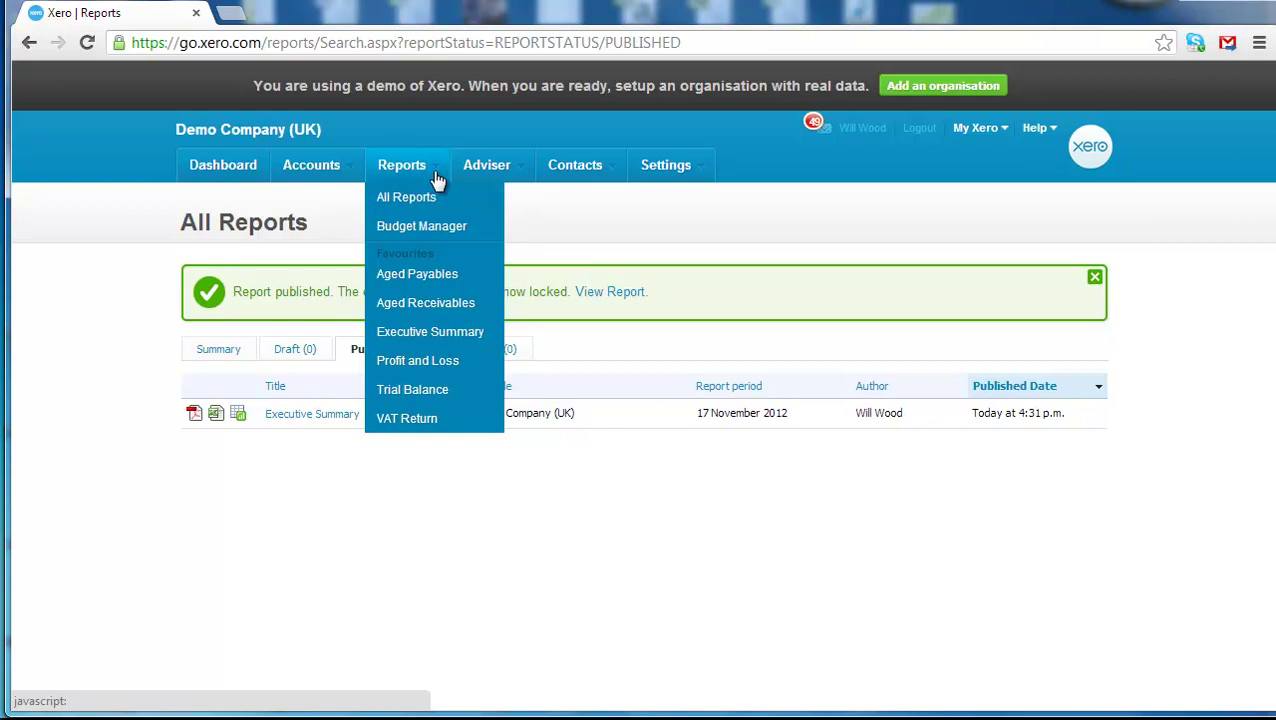
left_click(425, 360)
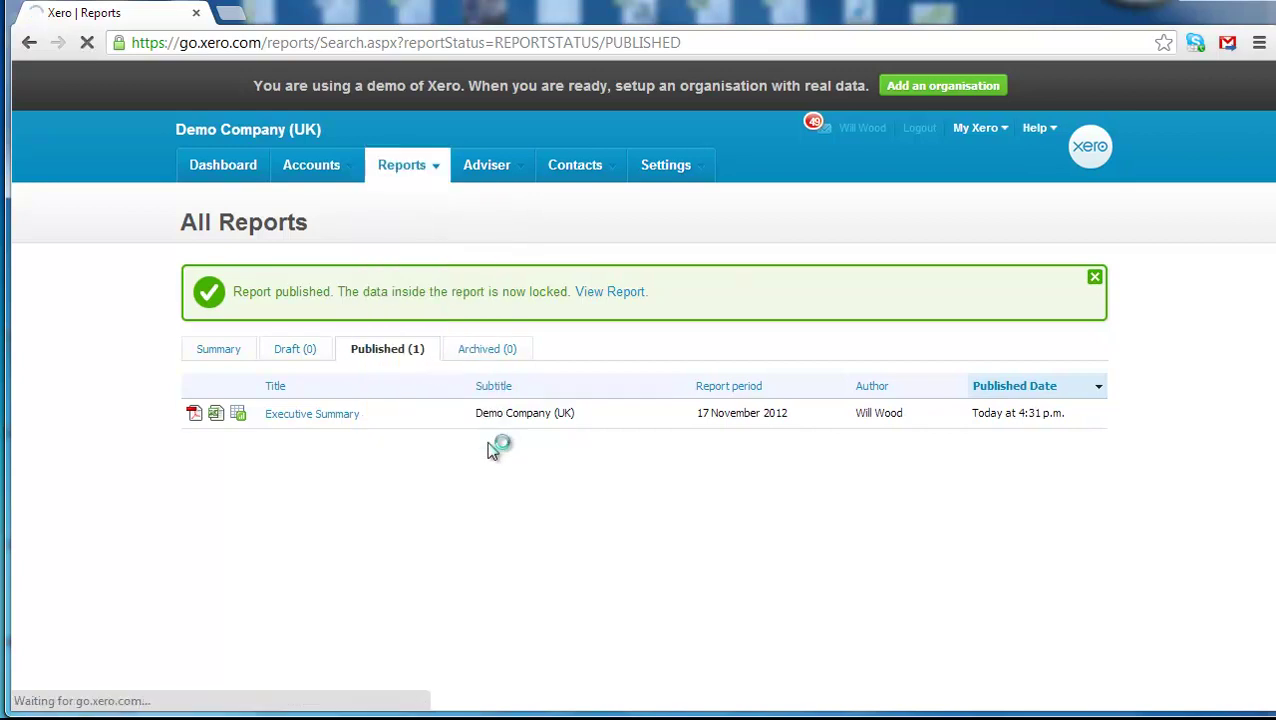
scroll(450, 505, "down", 2)
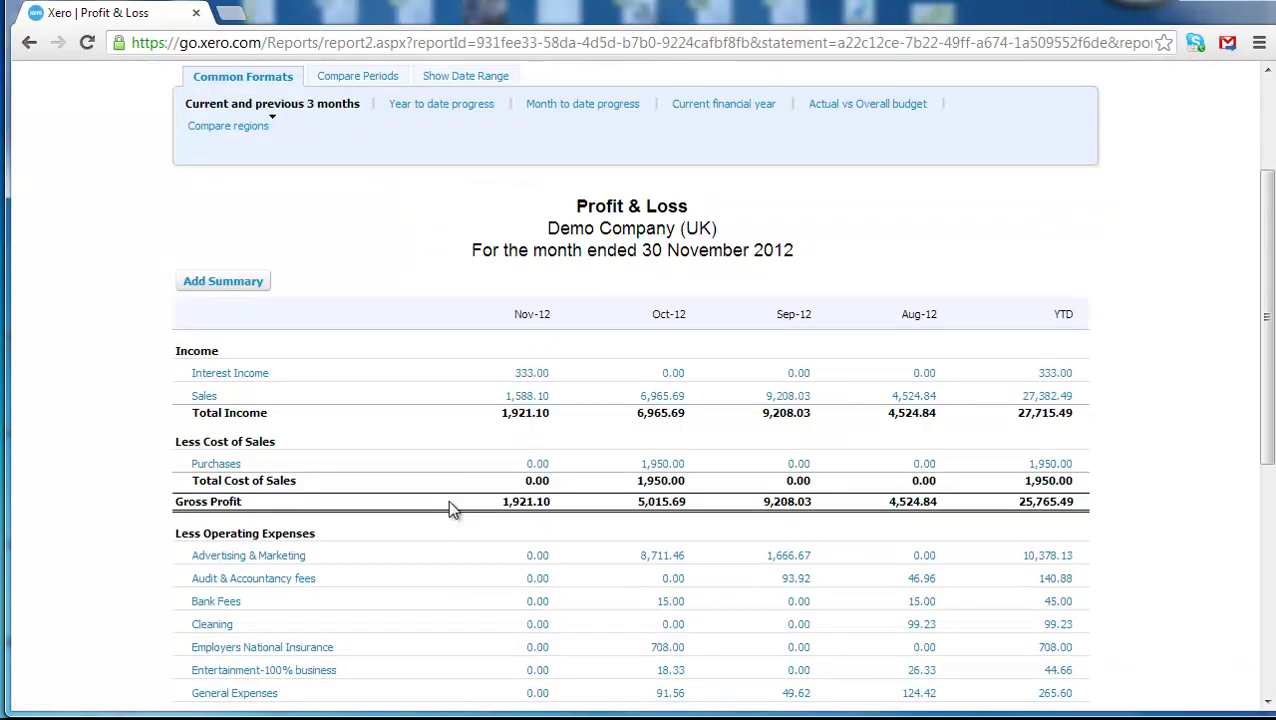
scroll(448, 509, "down", 1)
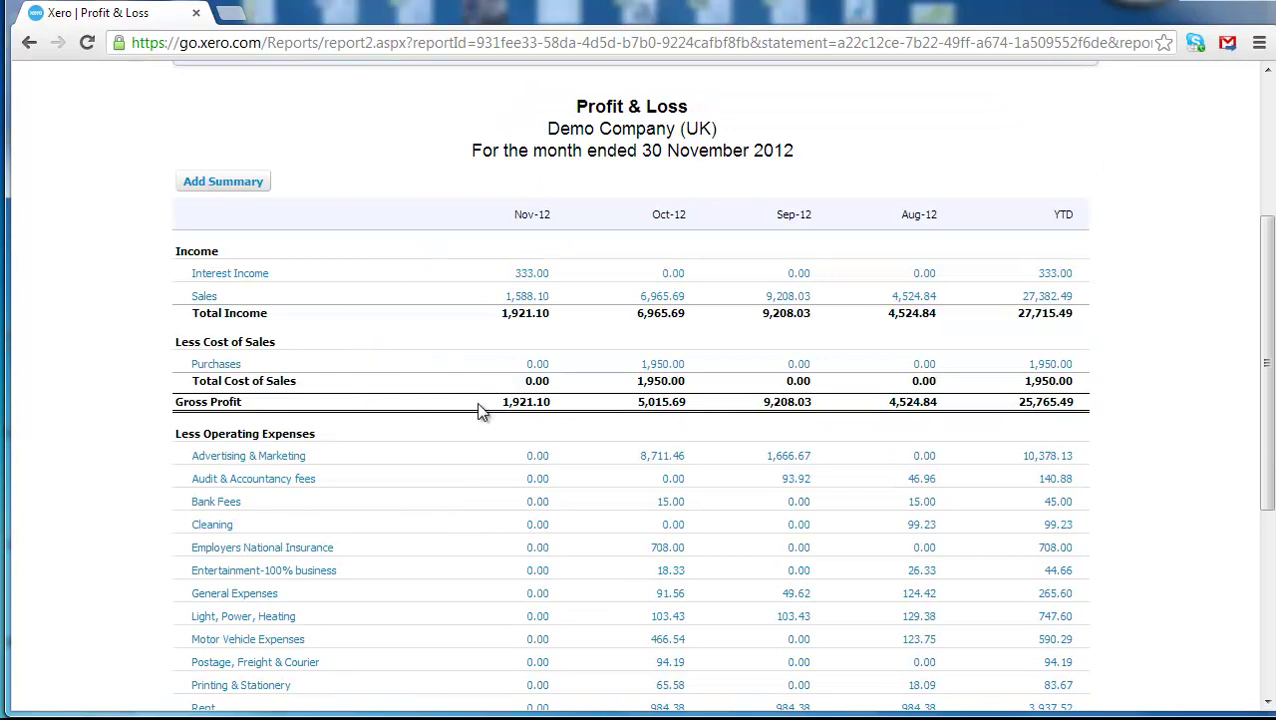
scroll(470, 400, "down", 1)
scroll(456, 387, "down", 3)
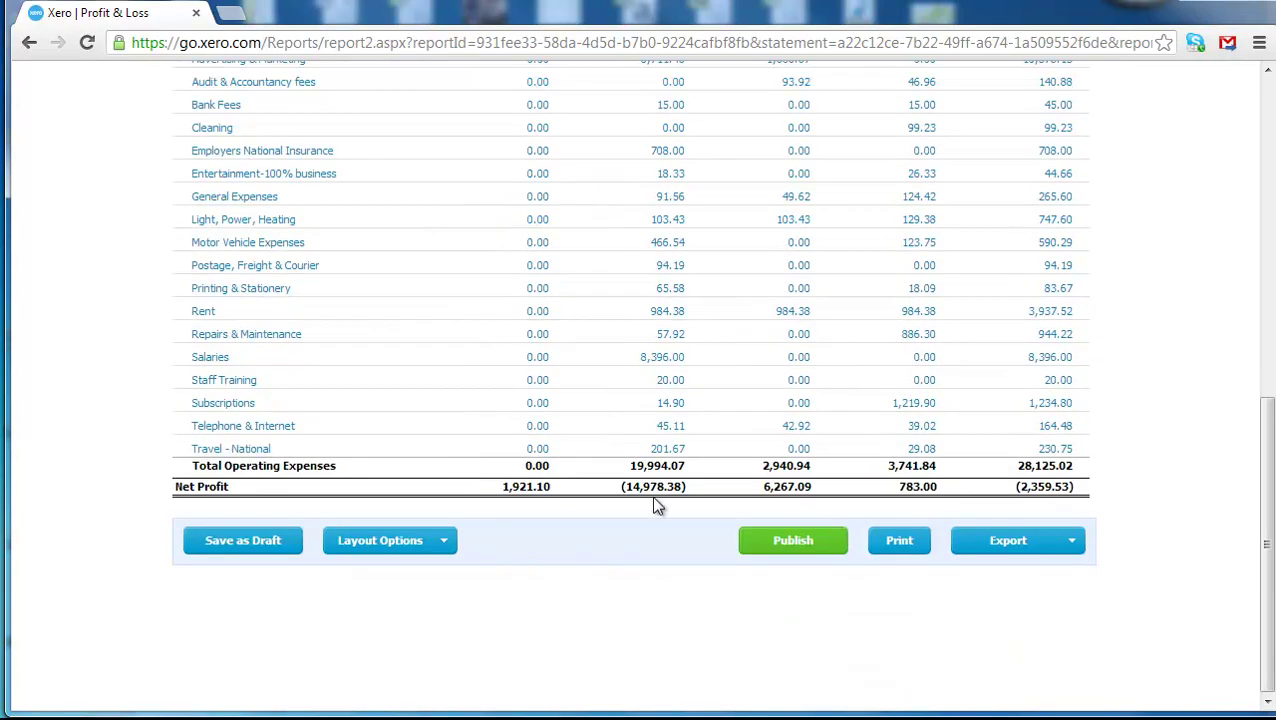
scroll(640, 565, "up", 3)
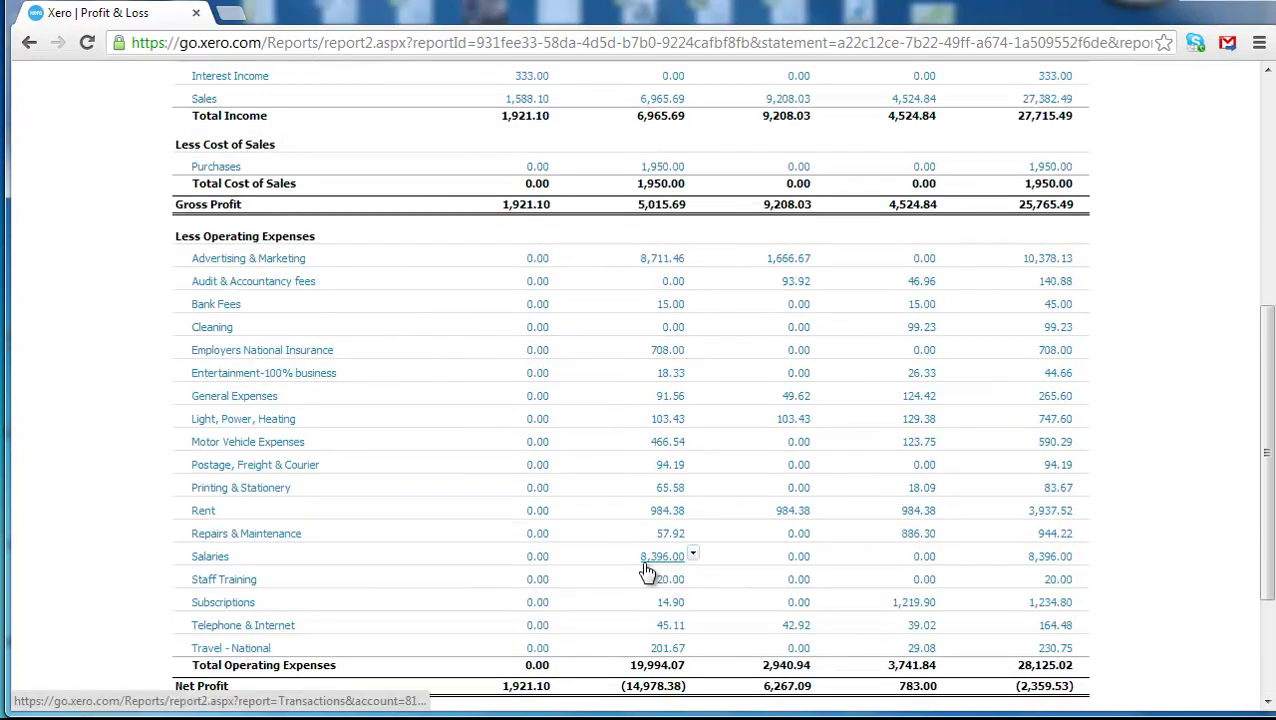
scroll(502, 262, "up", 2)
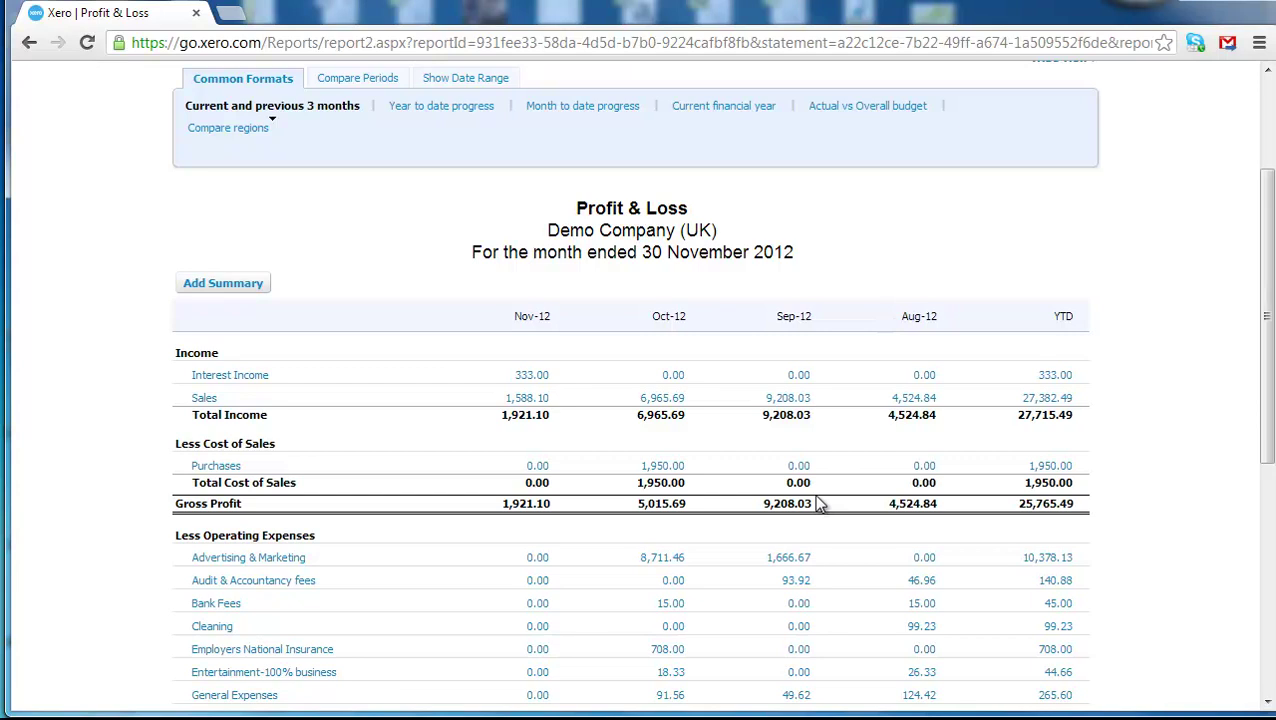
Review the operating expenses and open the transactions behind the October 2012 Salaries figure.
scroll(818, 505, "down", 3)
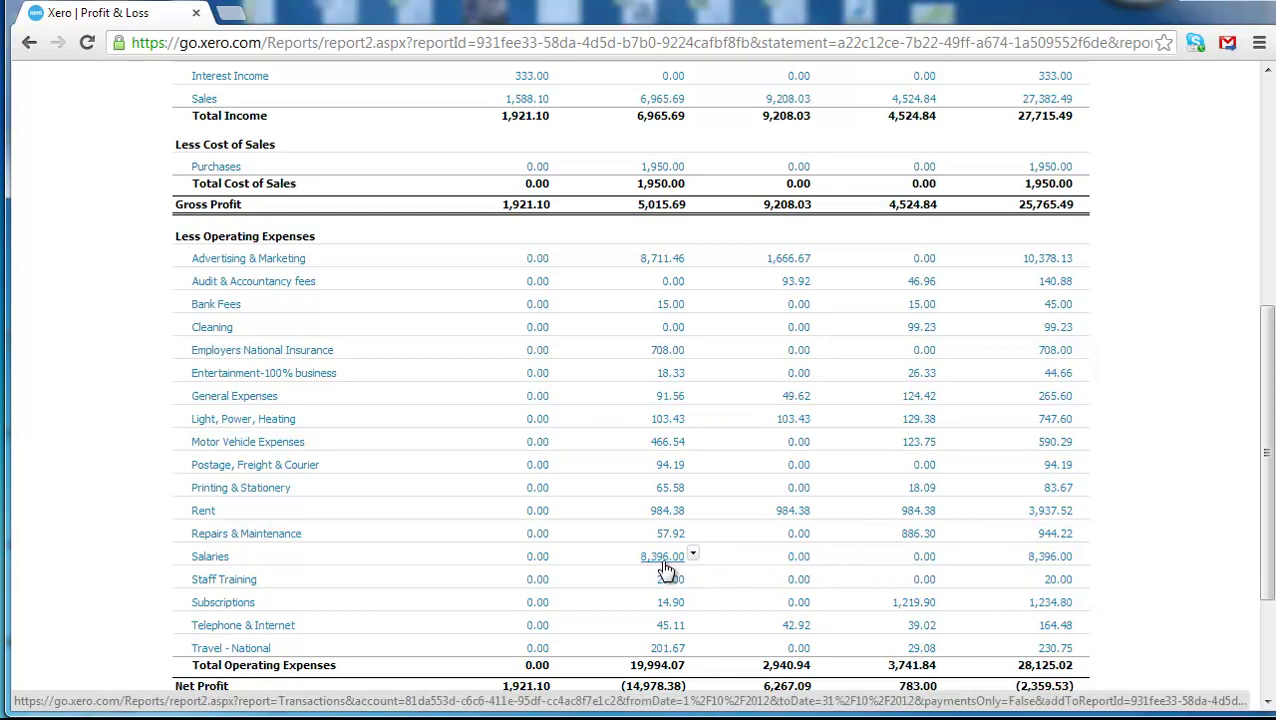
scroll(665, 569, "up", 2)
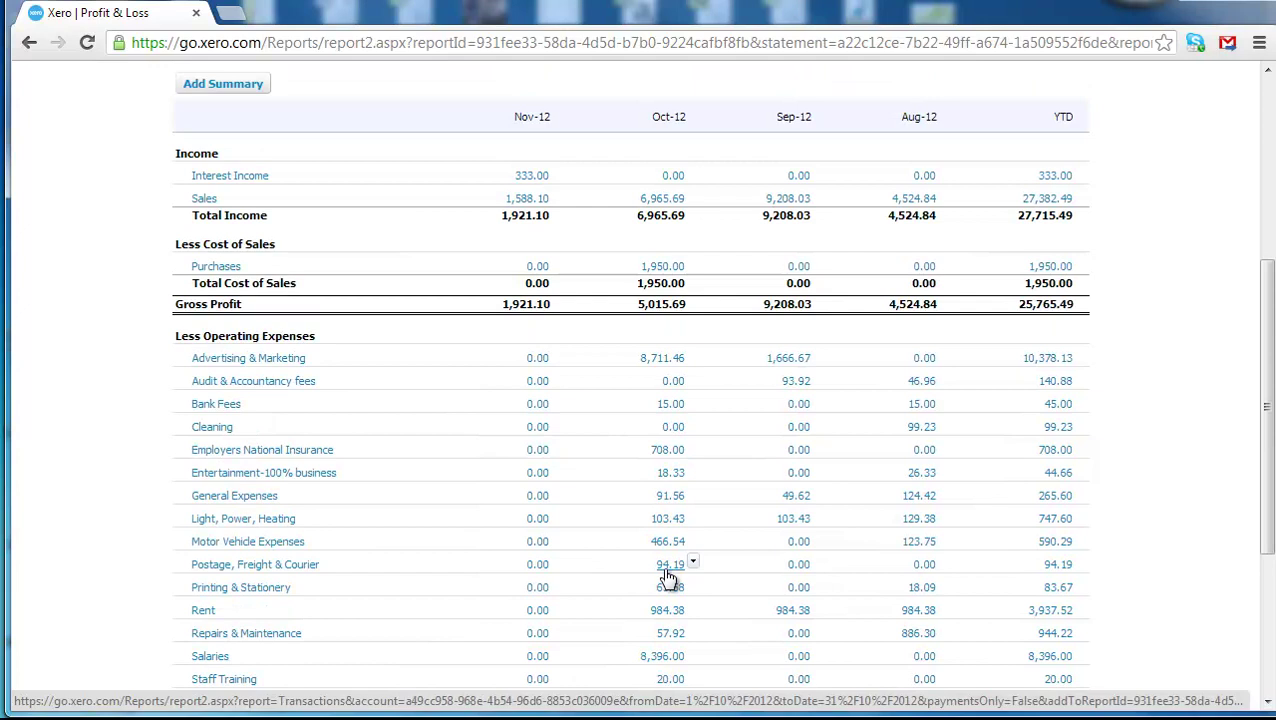
scroll(665, 569, "down", 2)
scroll(665, 569, "up", 2)
scroll(665, 570, "down", 3)
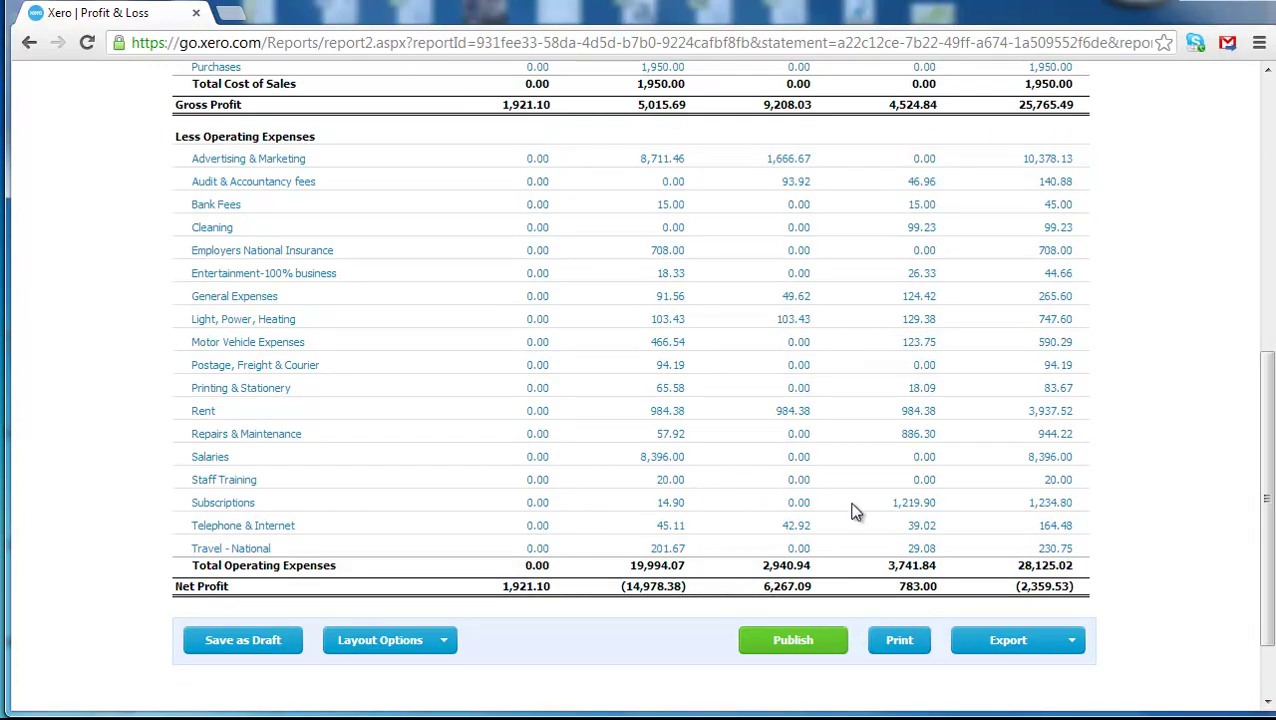
left_click(668, 466)
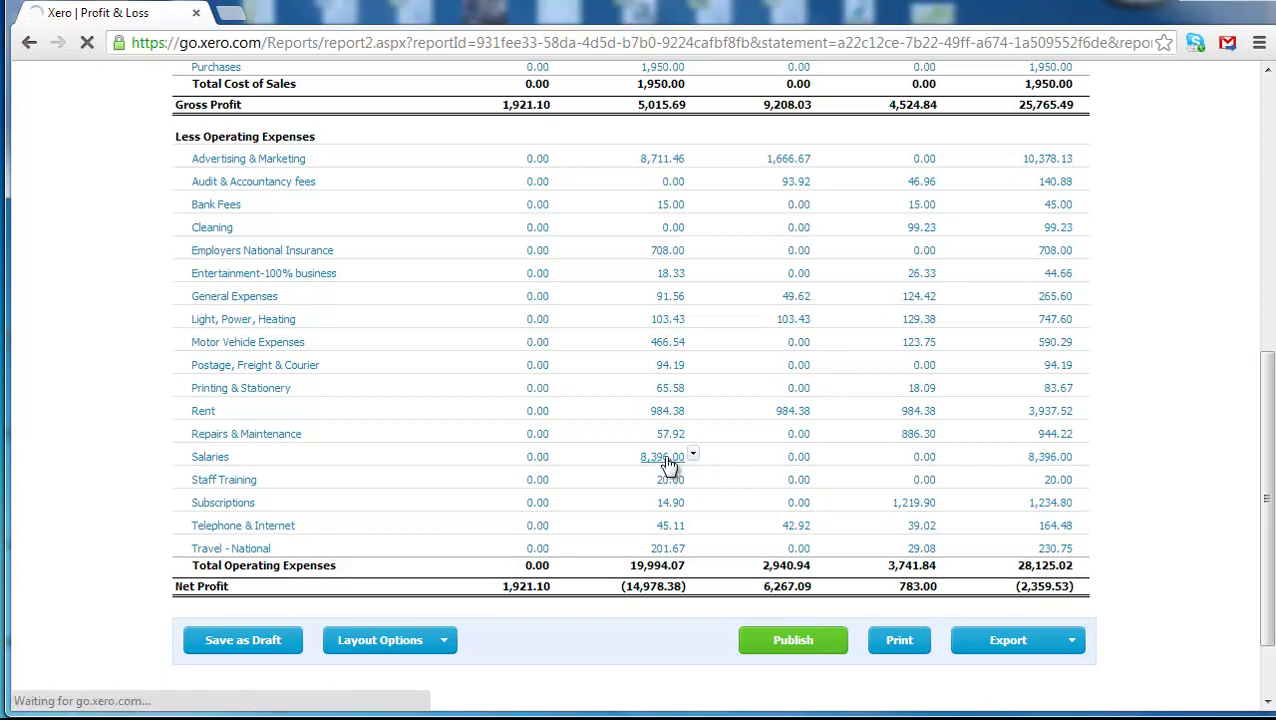
Look over the October Salaries transactions, return to the Profit and Loss report and switch it to the region comparison.
scroll(666, 461, "down", 2)
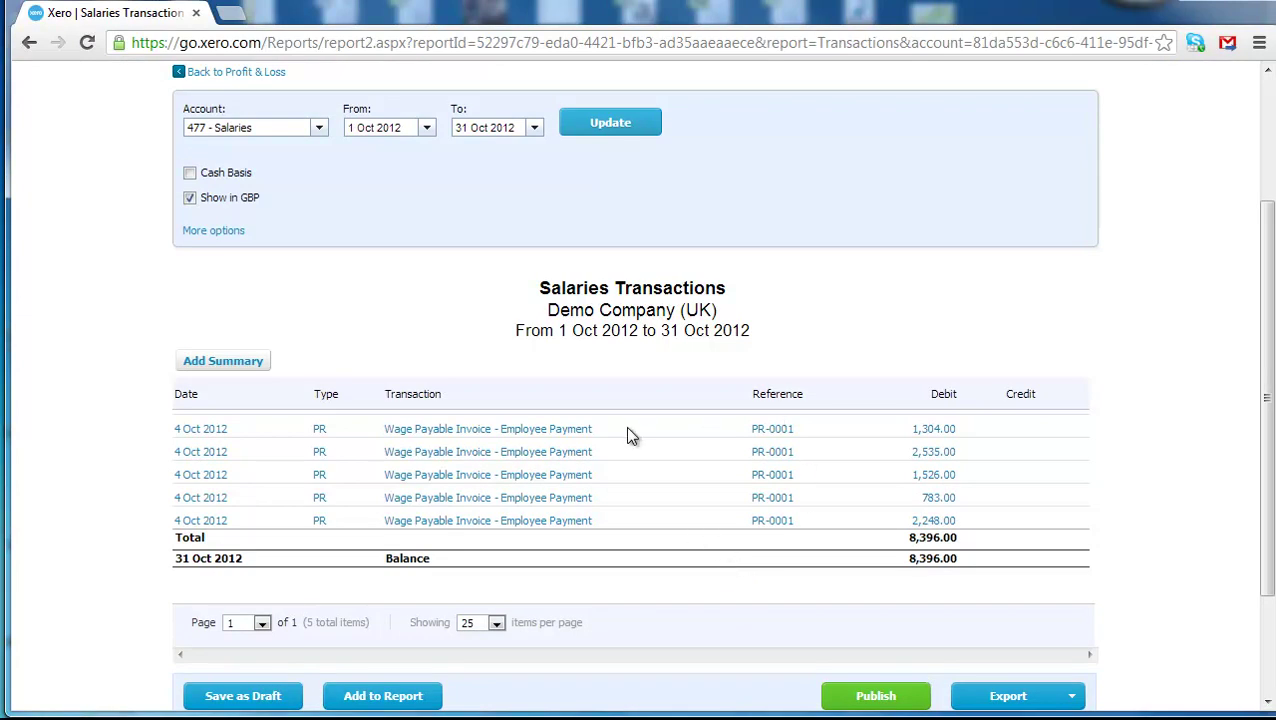
left_click(29, 42)
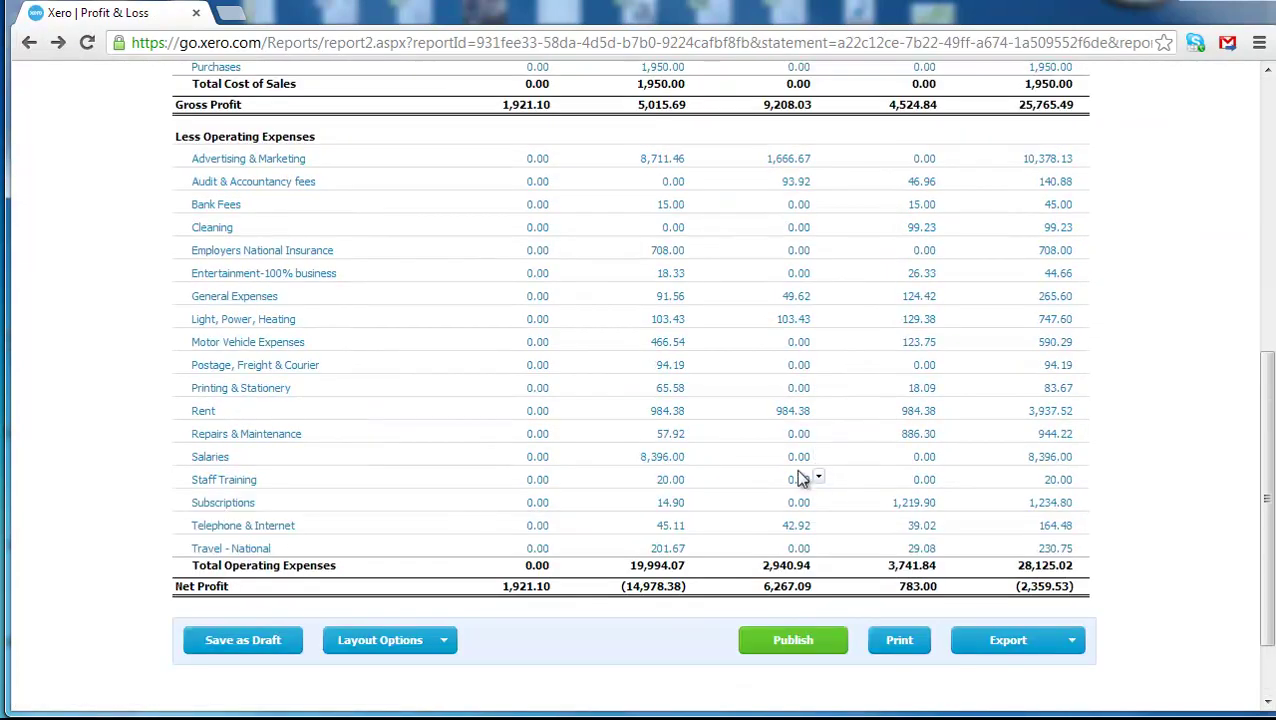
scroll(946, 337, "up", 3)
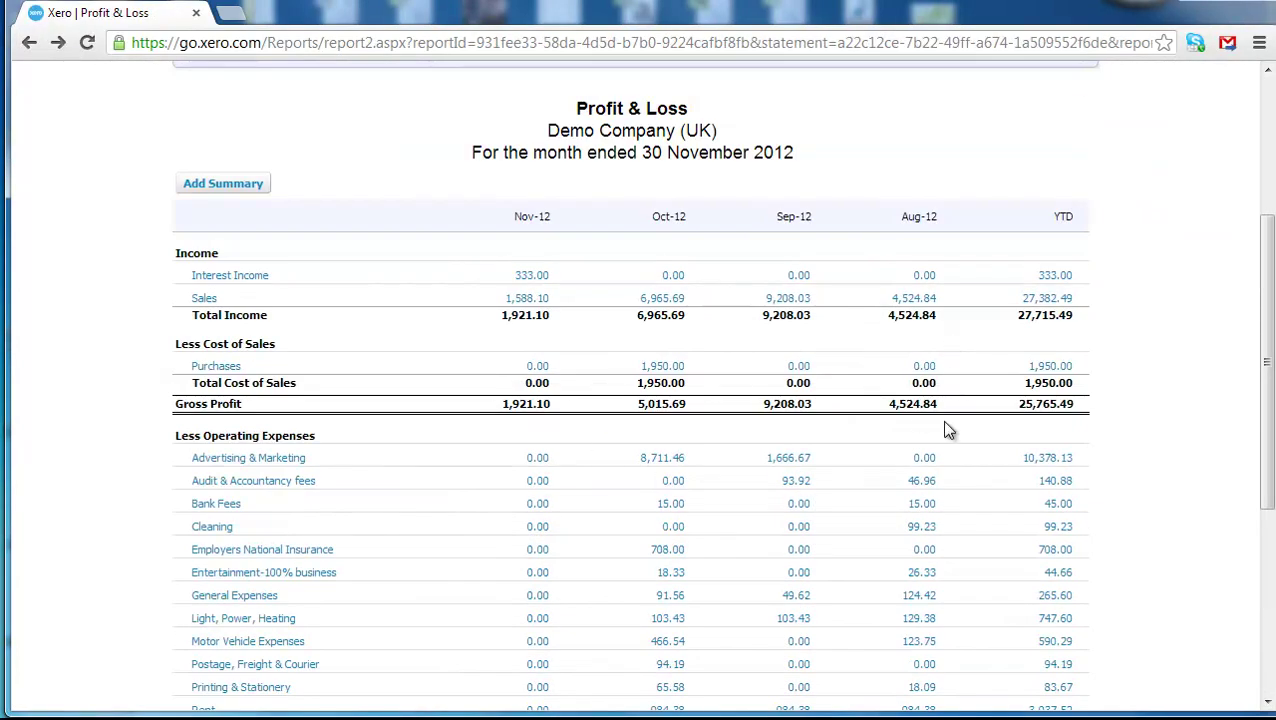
scroll(955, 374, "up", 2)
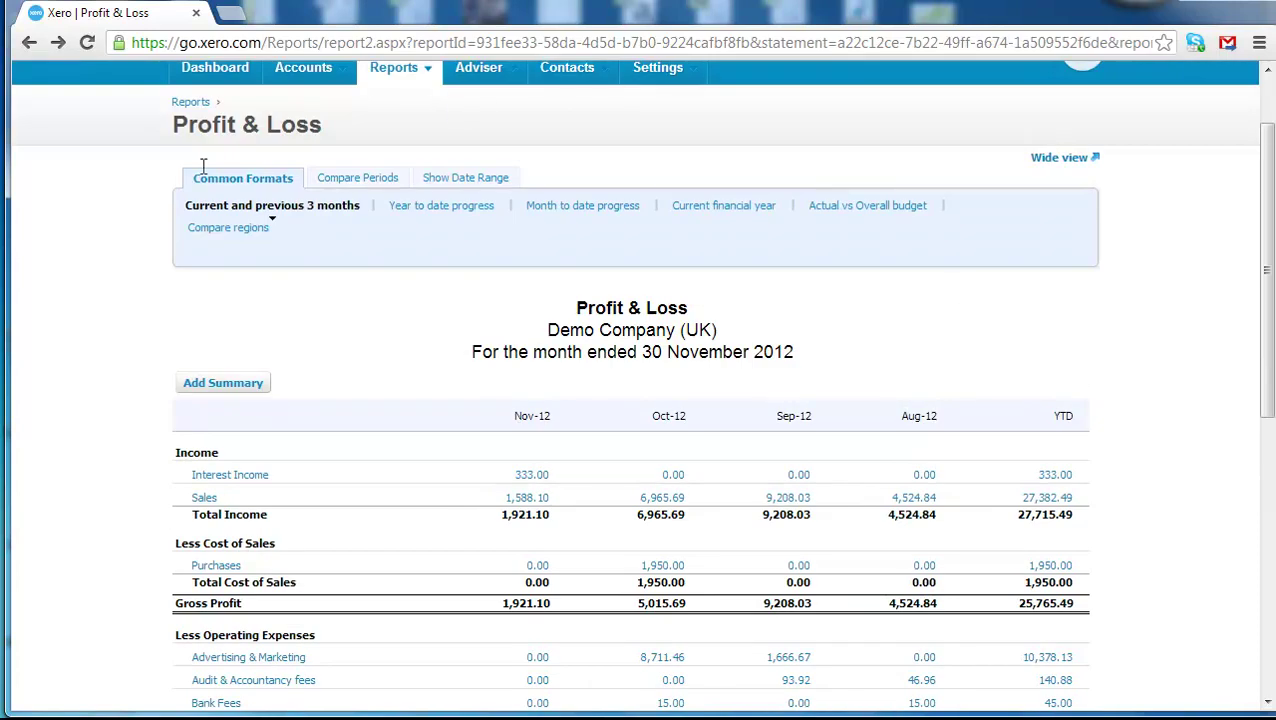
left_click(248, 228)
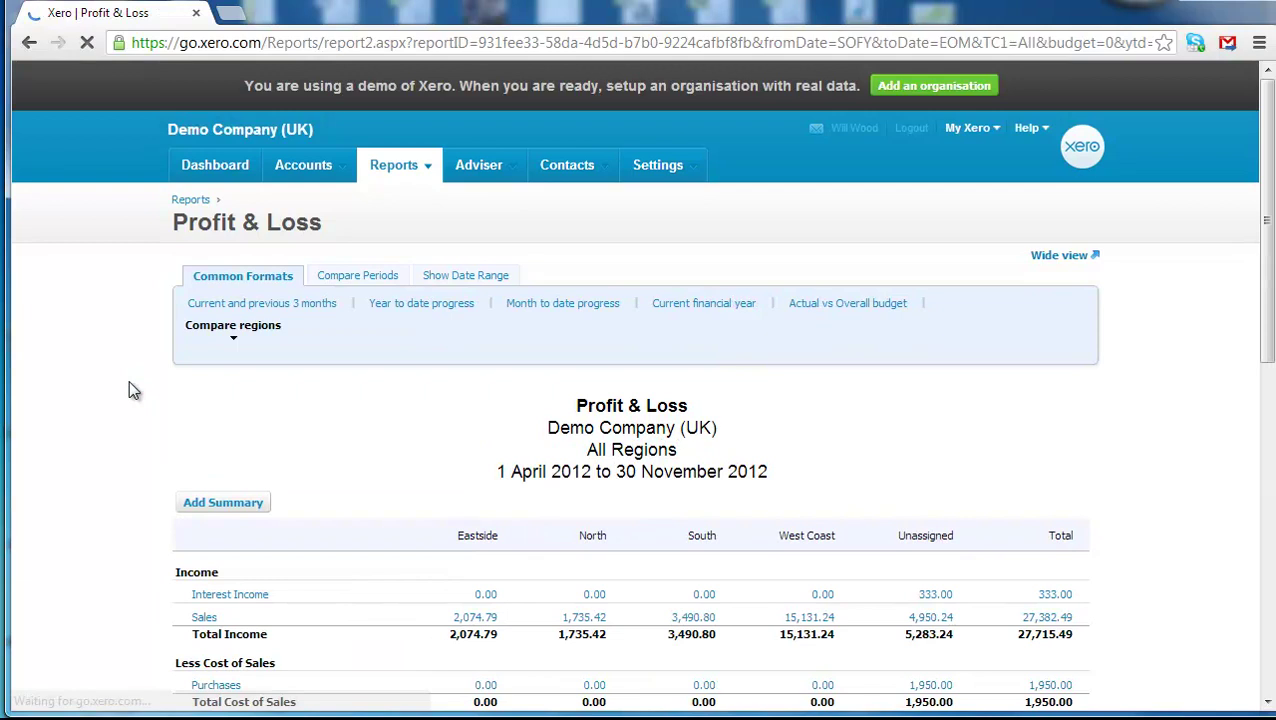
Examine each region's income, operating expenses and net profit in the region comparison.
scroll(132, 383, "down", 2)
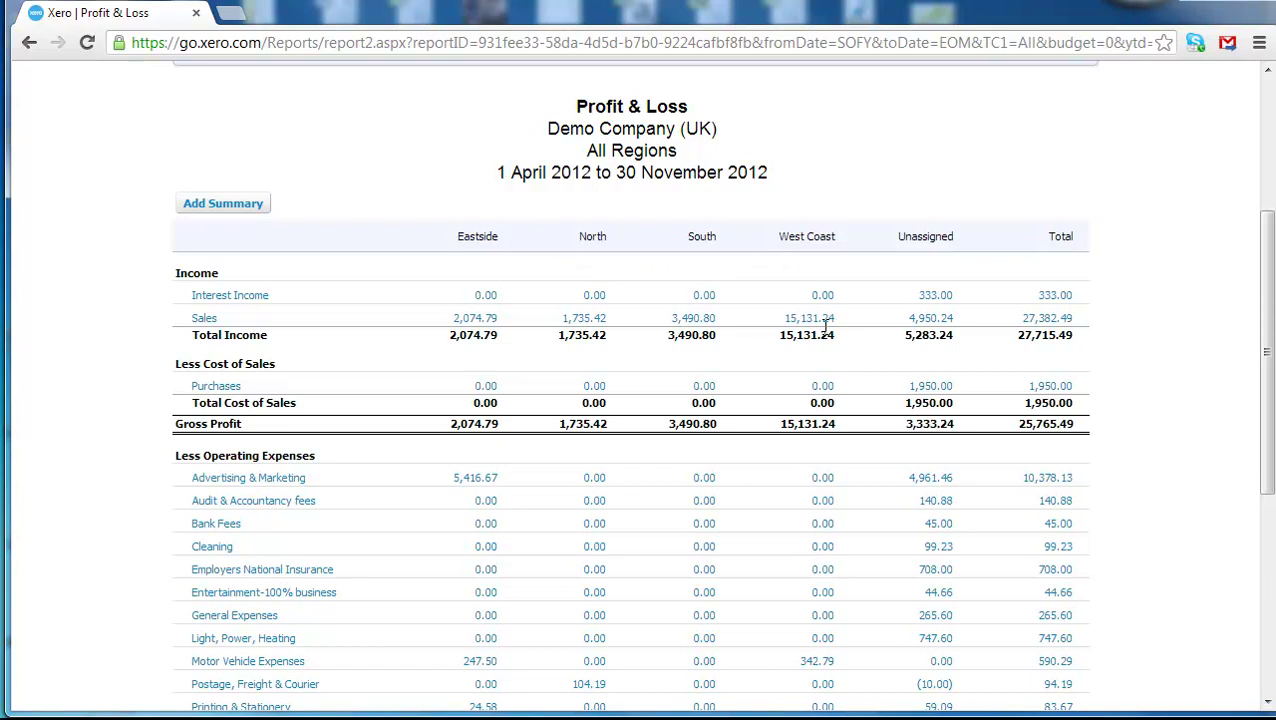
scroll(515, 401, "down", 3)
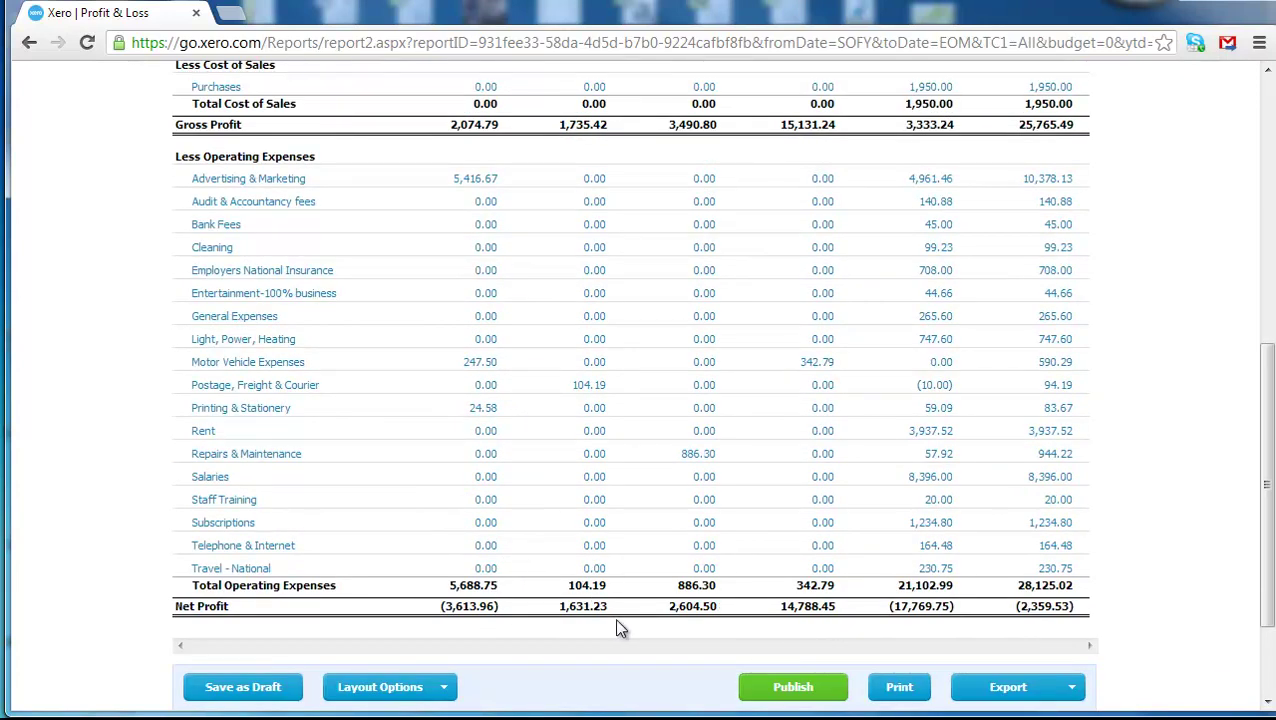
scroll(600, 640, "up", 3)
scroll(500, 400, "down", 2)
scroll(507, 414, "down", 1)
scroll(464, 179, "up", 1)
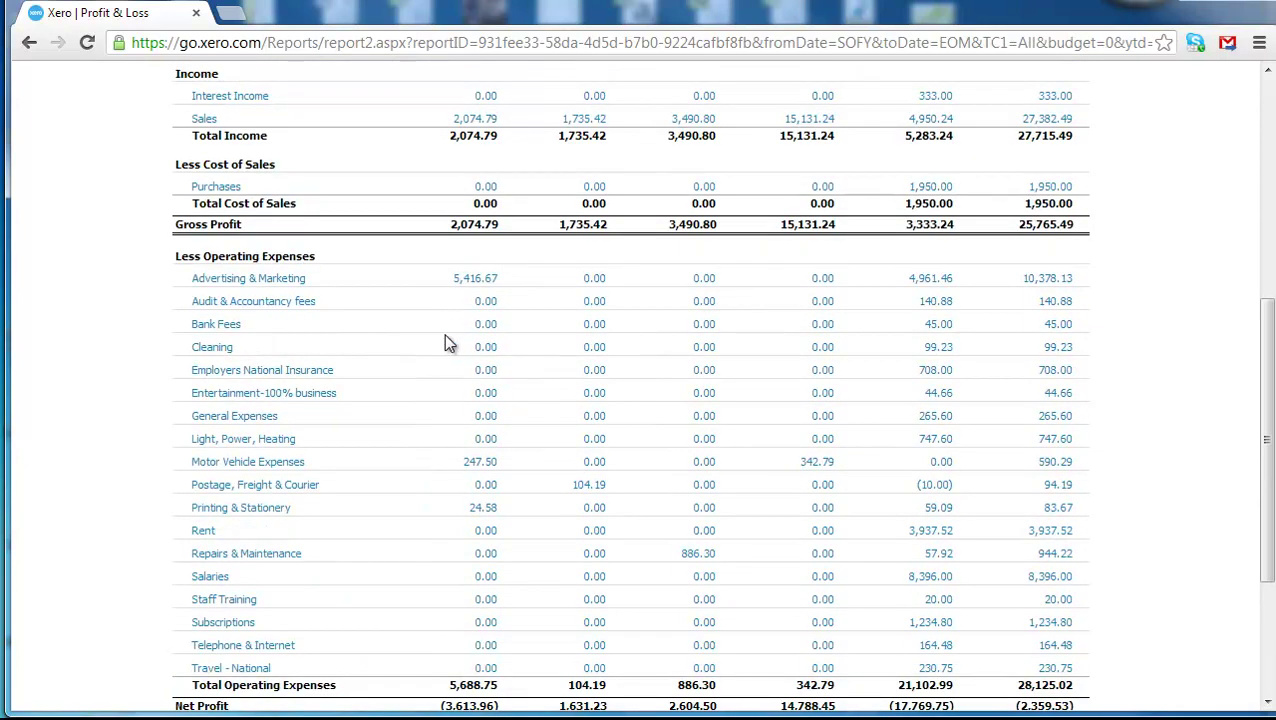
scroll(446, 338, "up", 3)
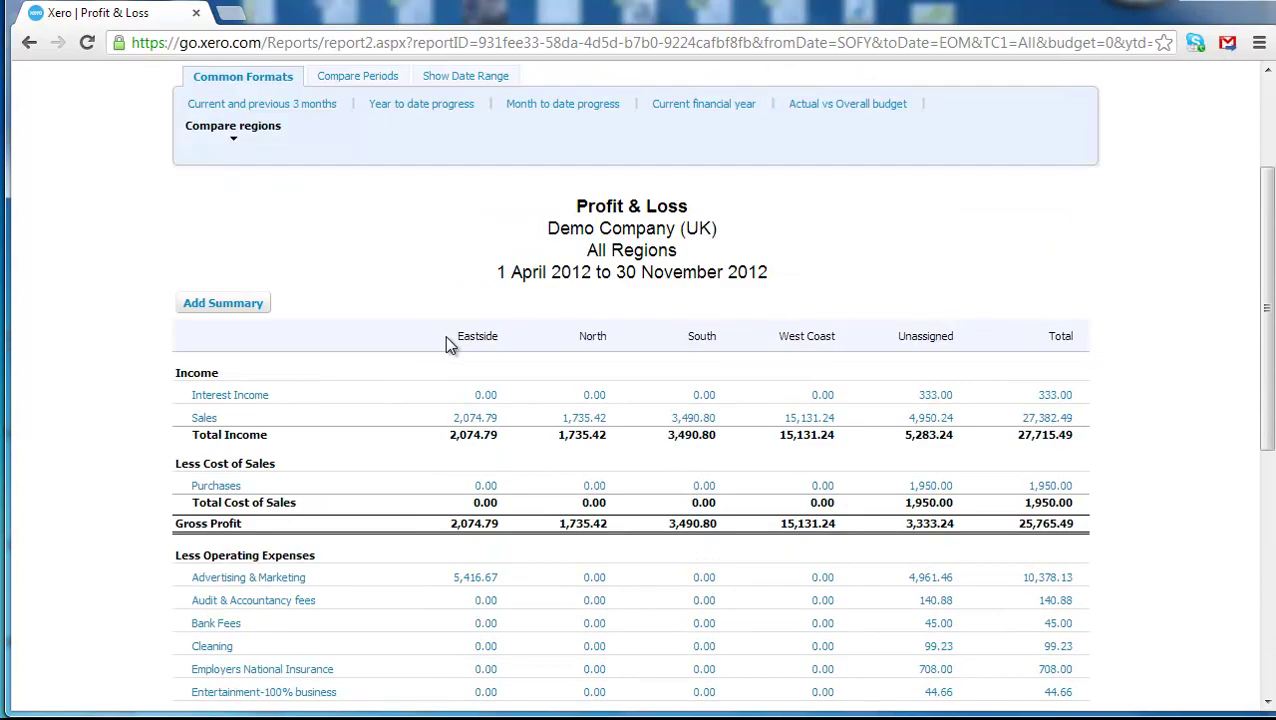
scroll(449, 343, "up", 1)
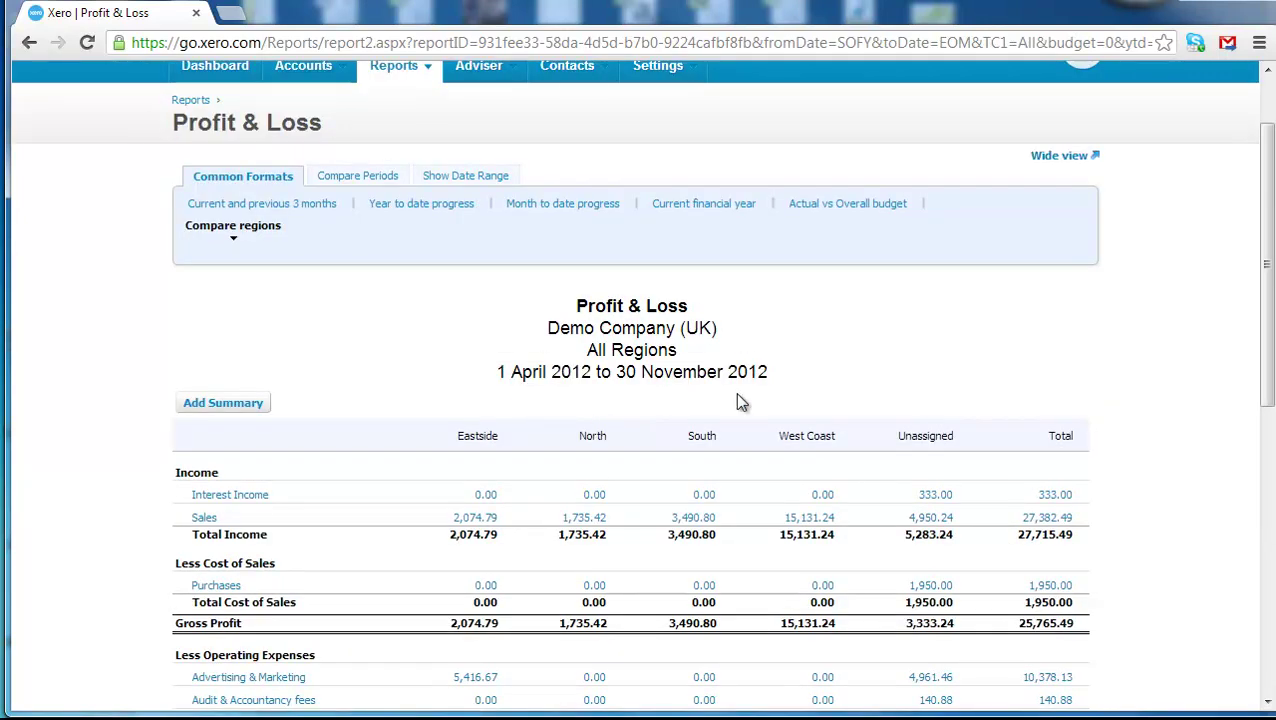
Show the date range settings of the regional Profit and Loss and set the start date to 1 Oct 2012.
left_click(449, 180)
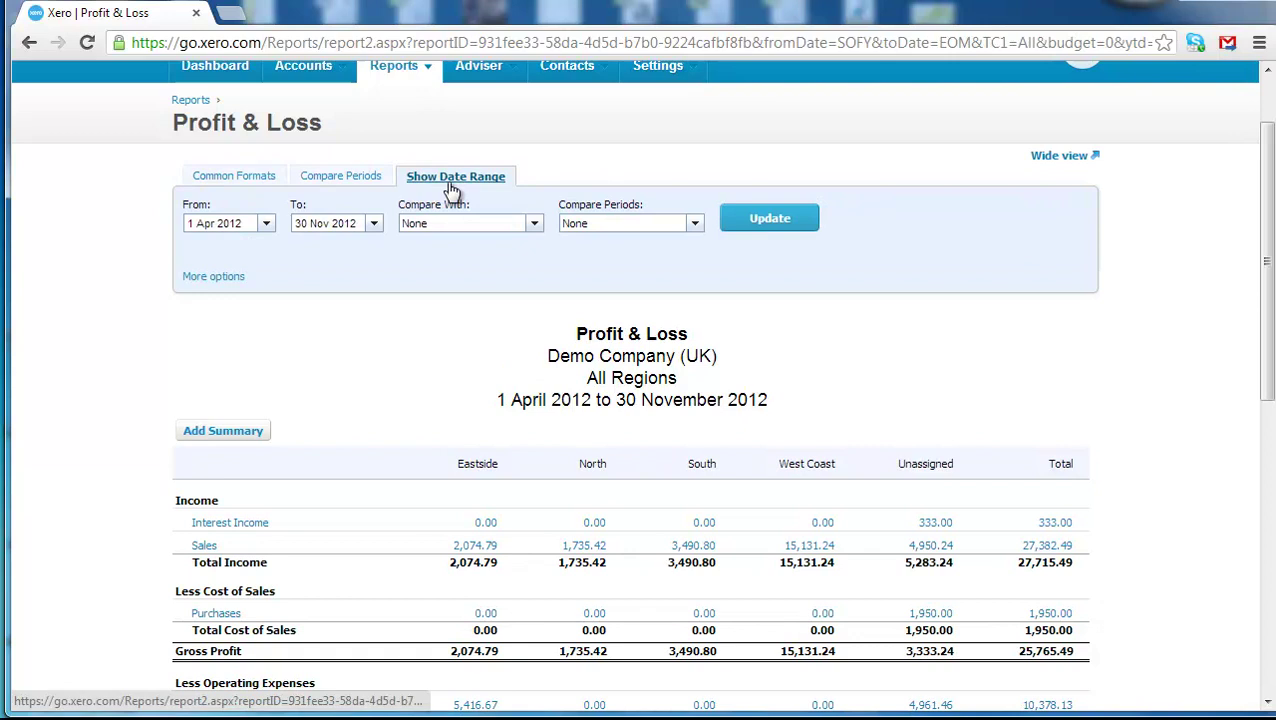
left_click(266, 225)
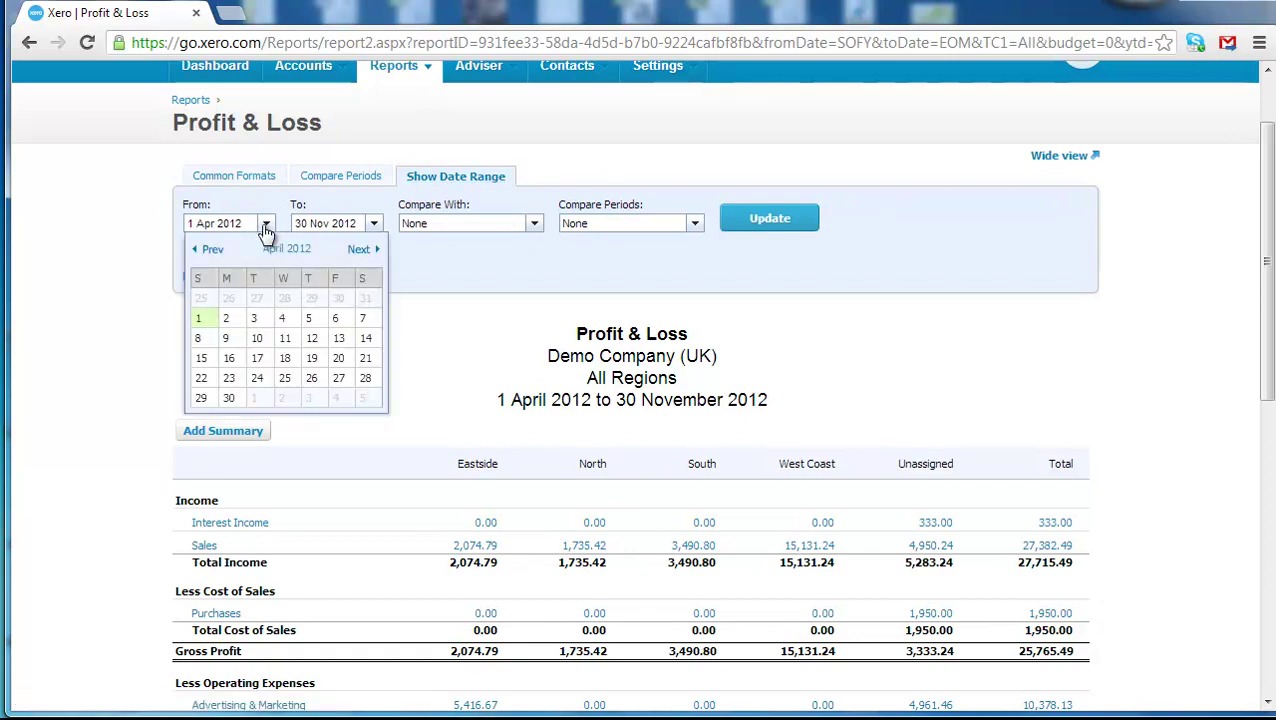
left_click(359, 250)
left_click(359, 250)
left_click(360, 251)
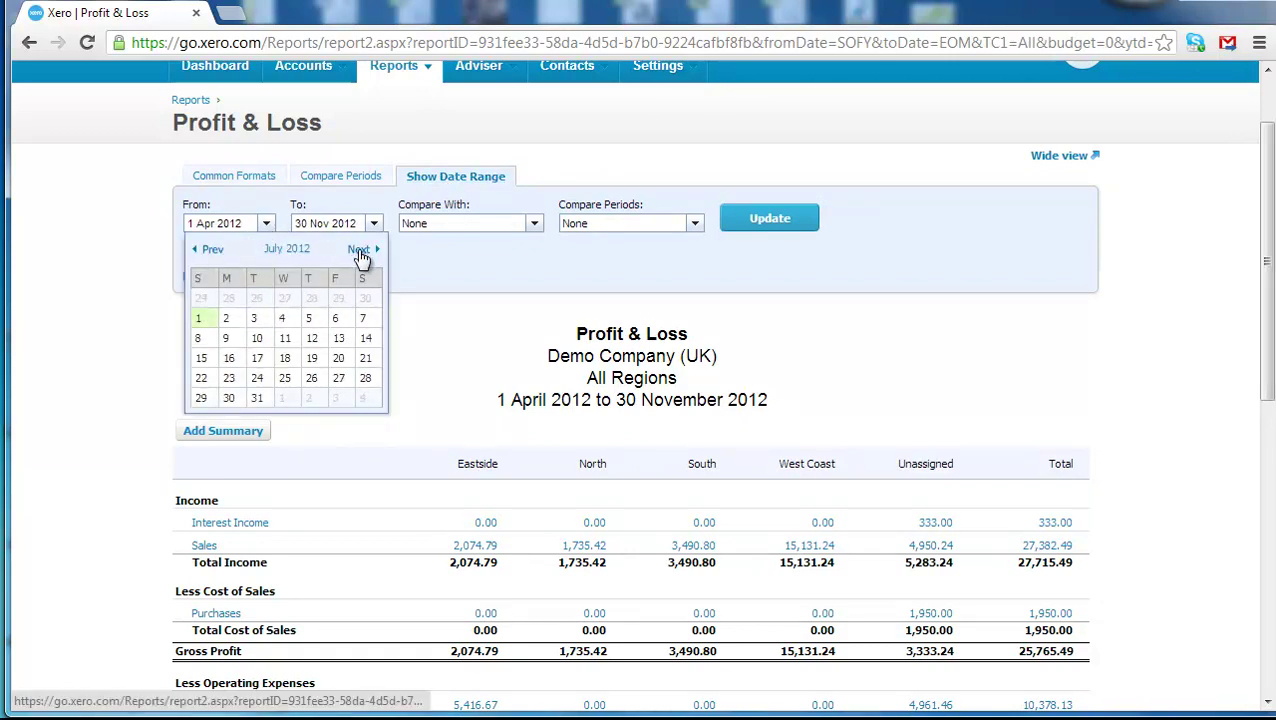
left_click(361, 252)
left_click(362, 253)
left_click(360, 250)
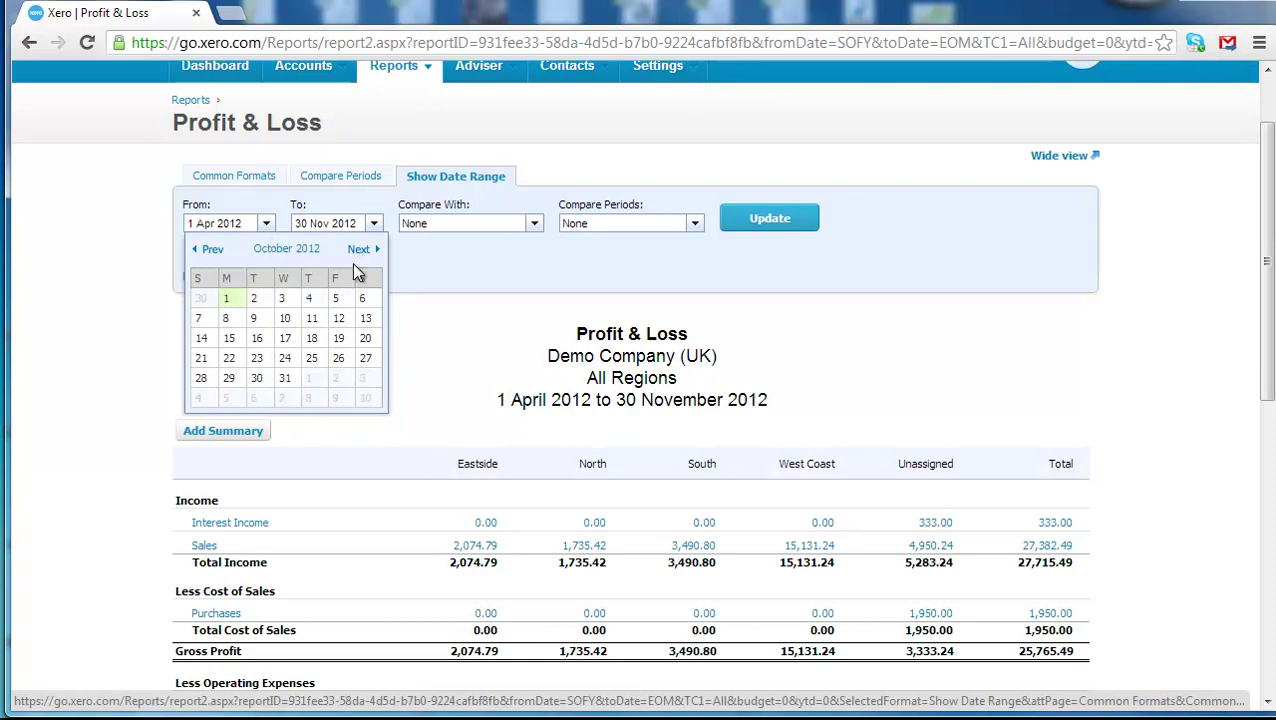
left_click(229, 299)
Set the report's end date to 31 Oct 2012 and update the Profit and Loss.
left_click(373, 230)
left_click(326, 250)
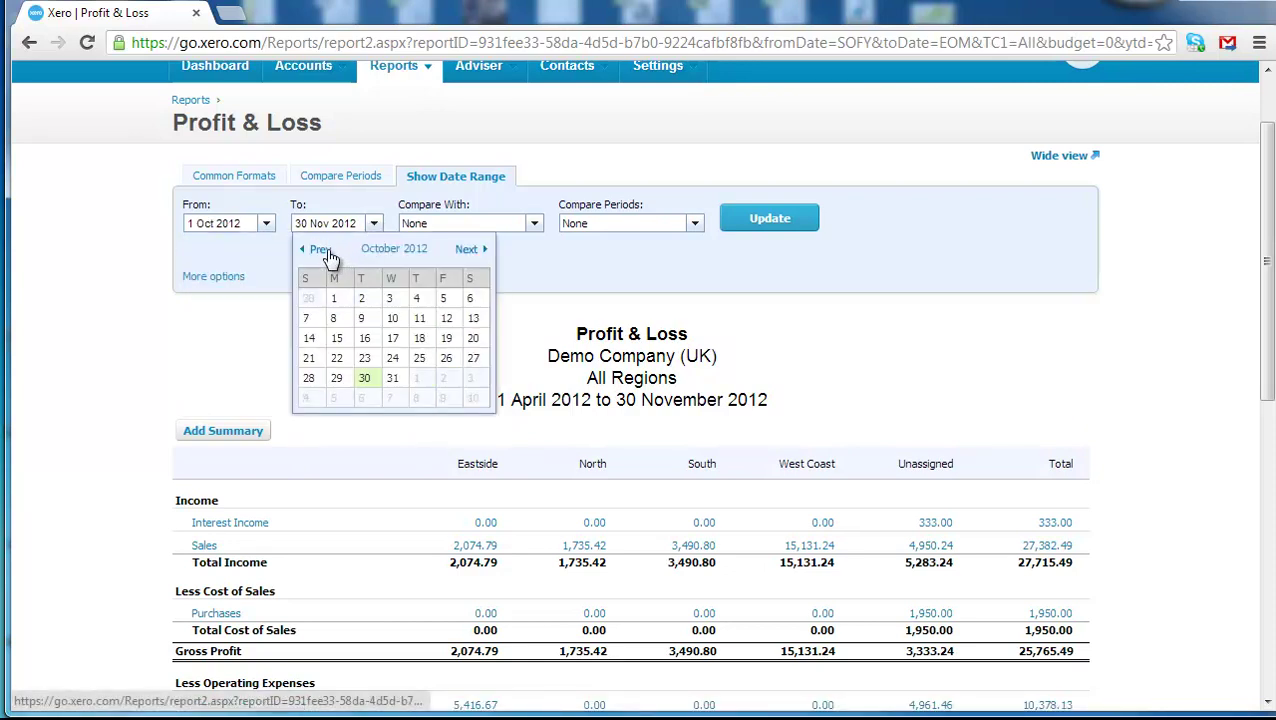
left_click(383, 392)
left_click(762, 218)
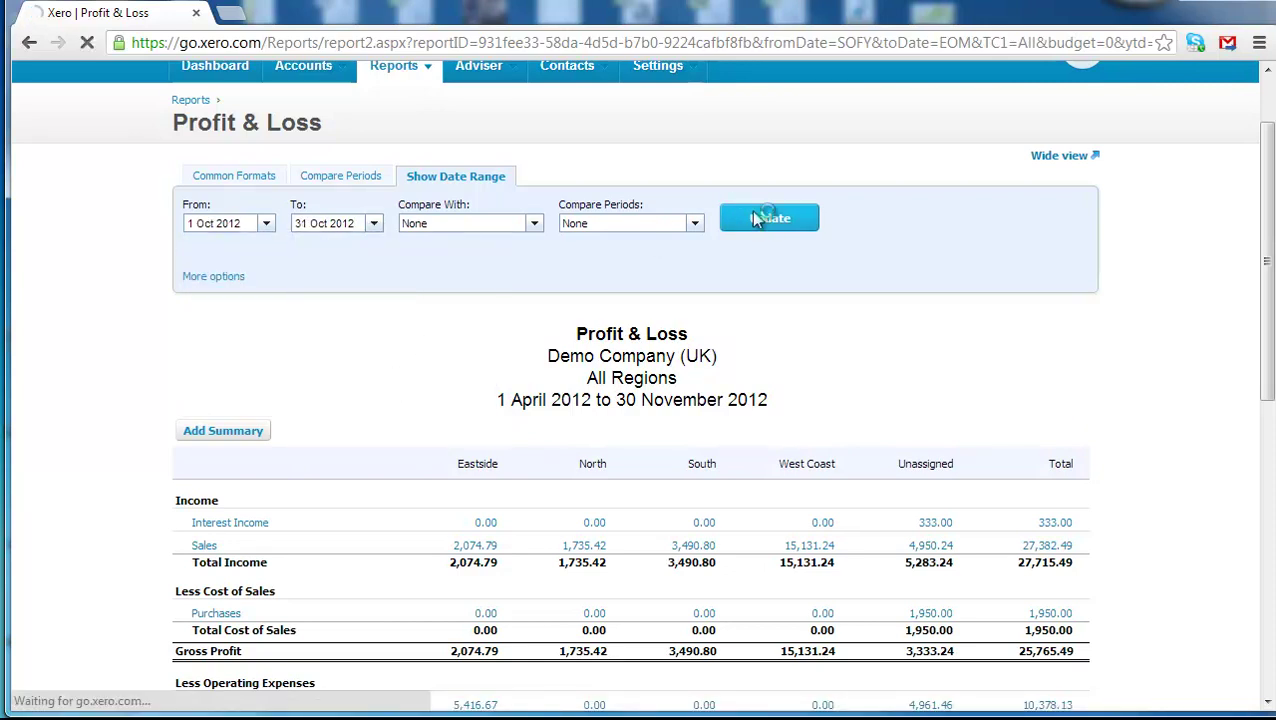
Review the October 2012 sales, operating expenses and net profit by region.
scroll(436, 390, "down", 4)
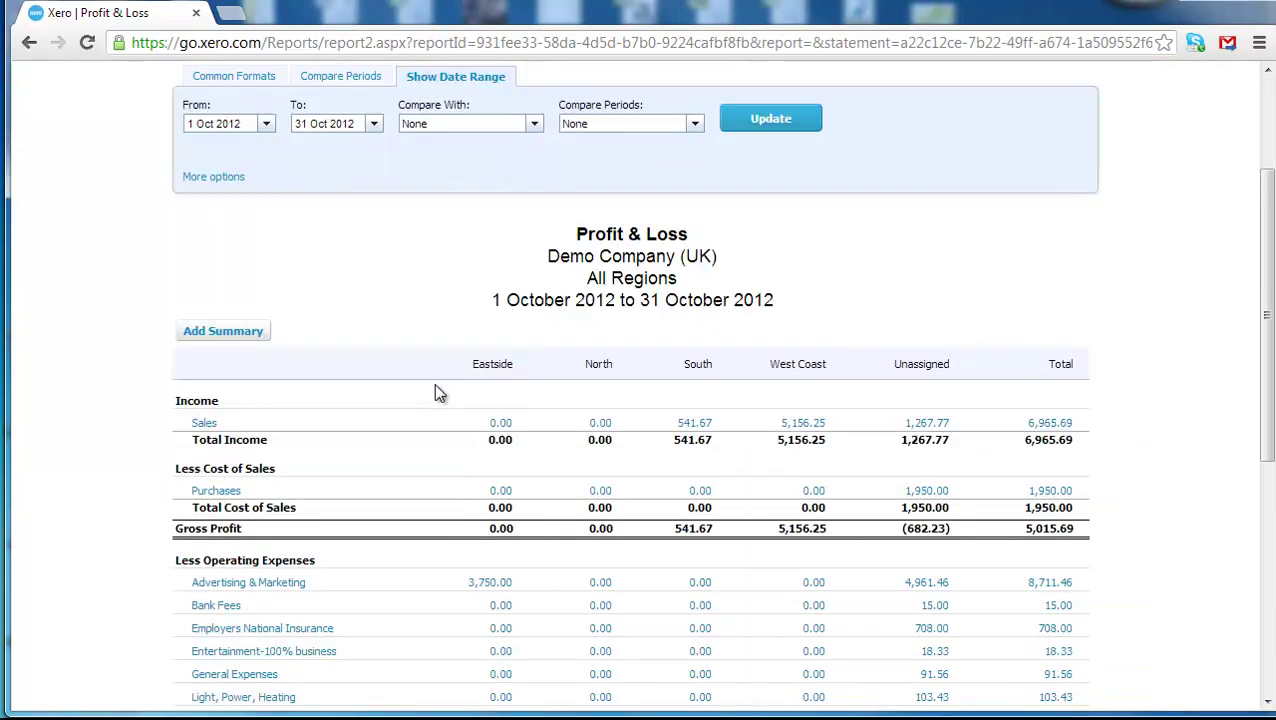
scroll(434, 390, "down", 3)
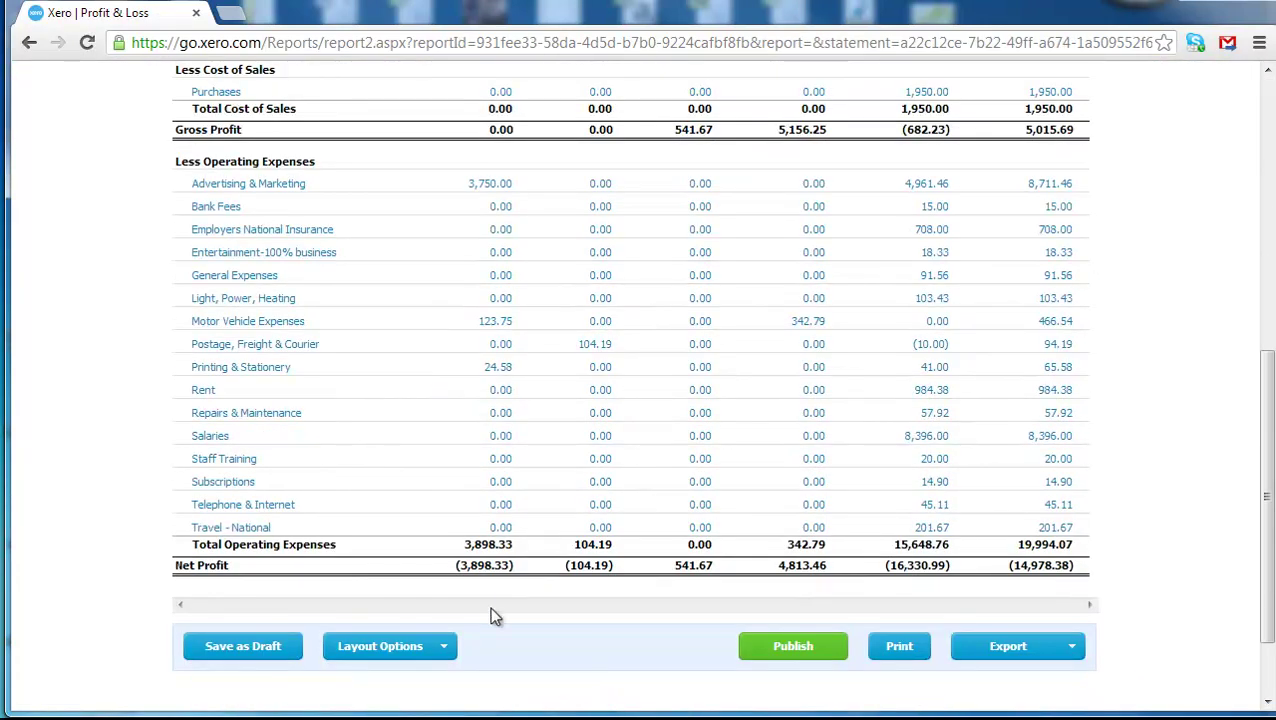
scroll(455, 200, "up", 1)
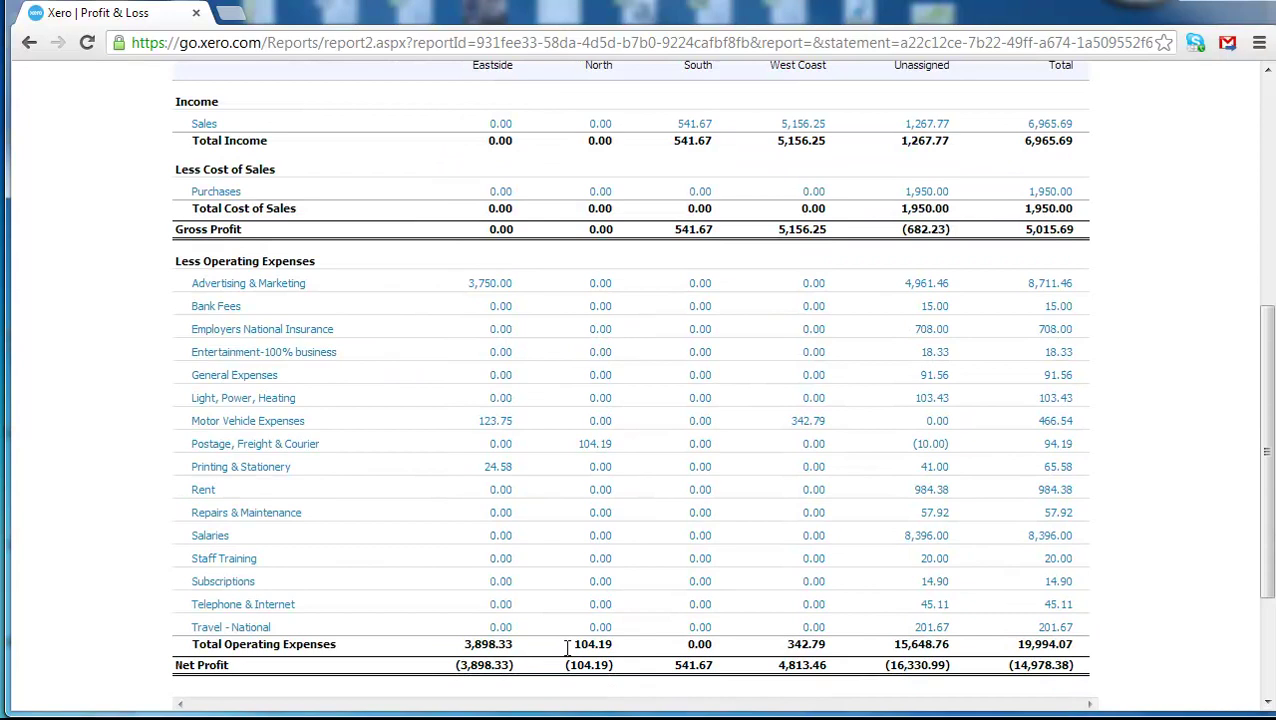
scroll(645, 543, "up", 1)
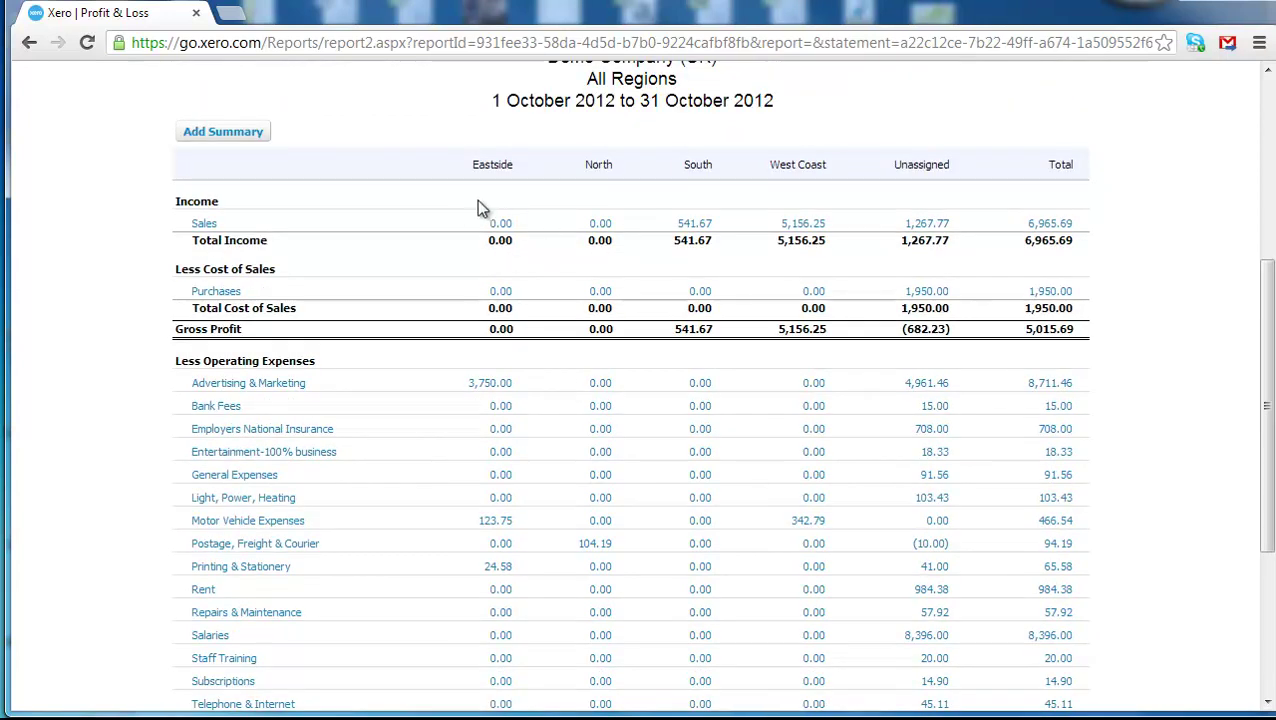
mouse_move(505, 222)
scroll(640, 340, "up", 3)
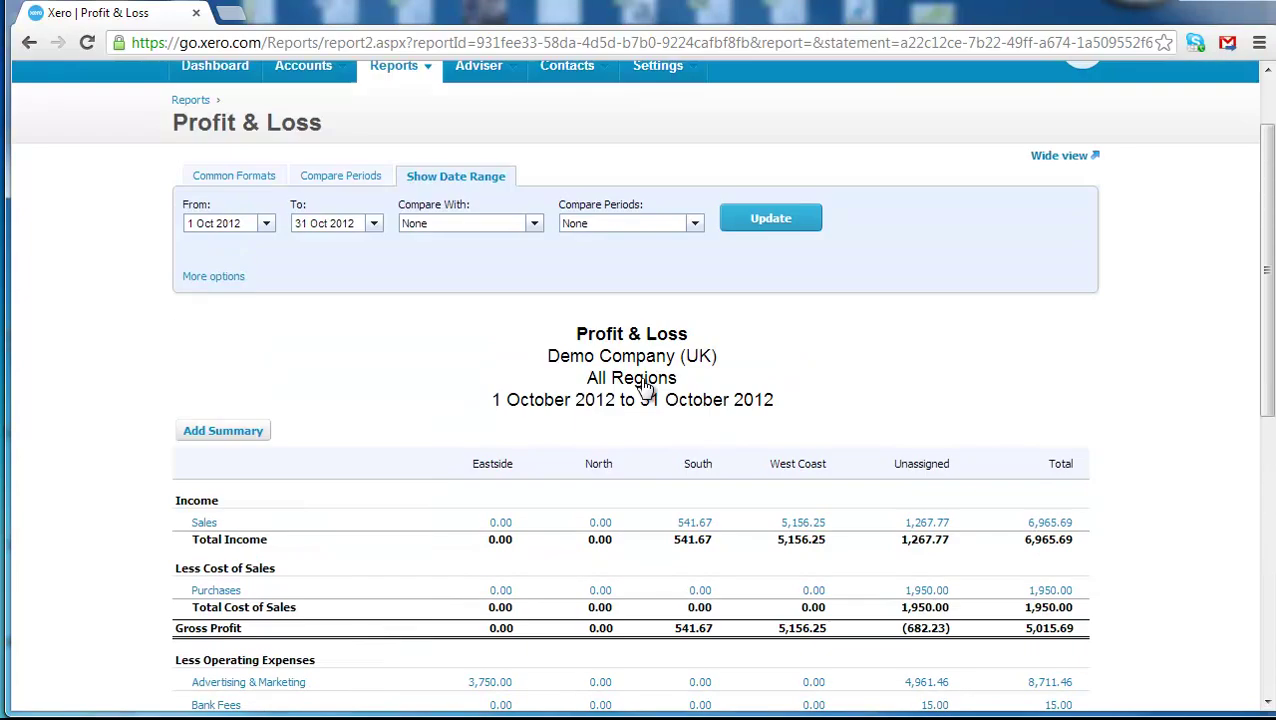
Open the Aged Receivables report from the favourites and drill into the invoices of City Limousines.
scroll(645, 388, "up", 1)
mouse_move(428, 174)
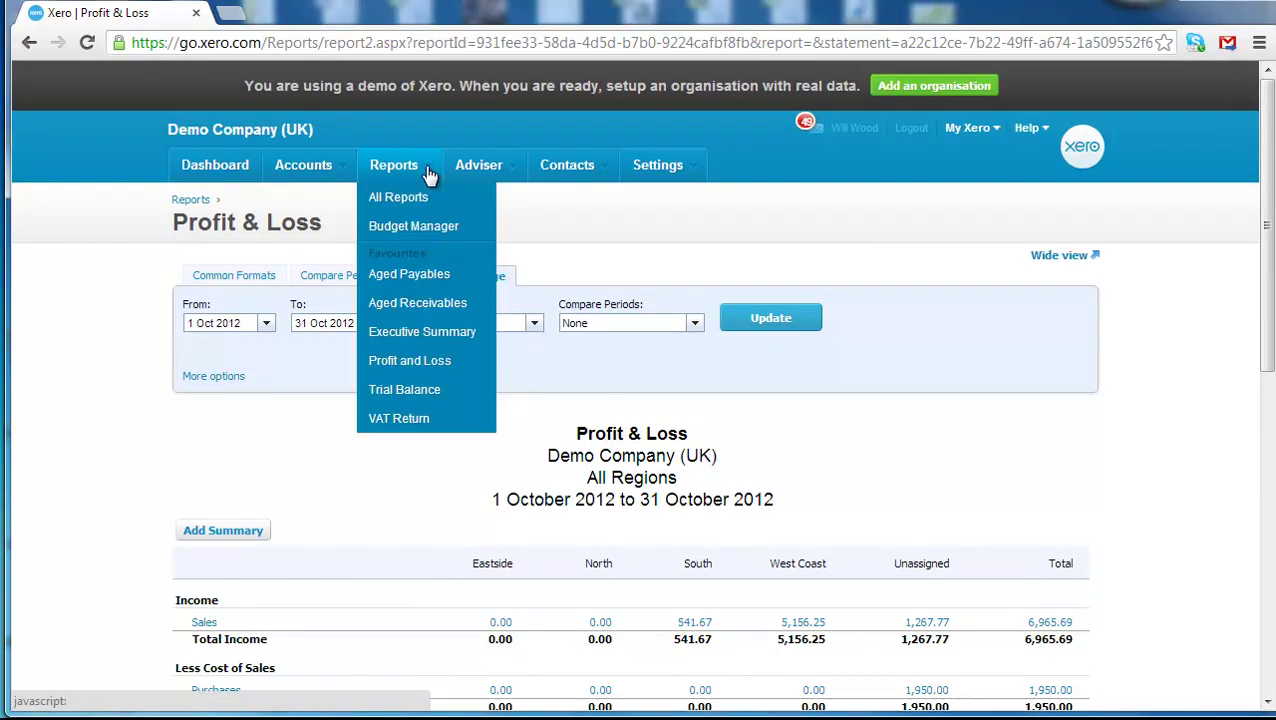
left_click(418, 303)
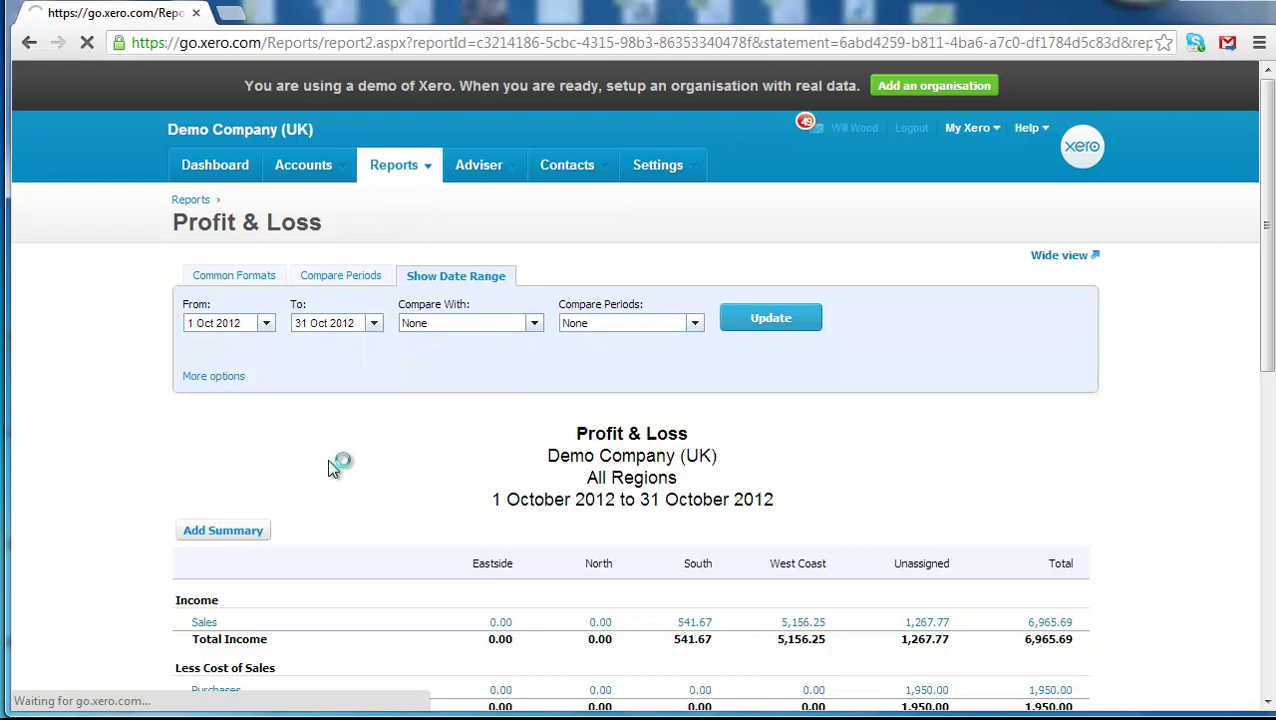
scroll(327, 462, "down", 3)
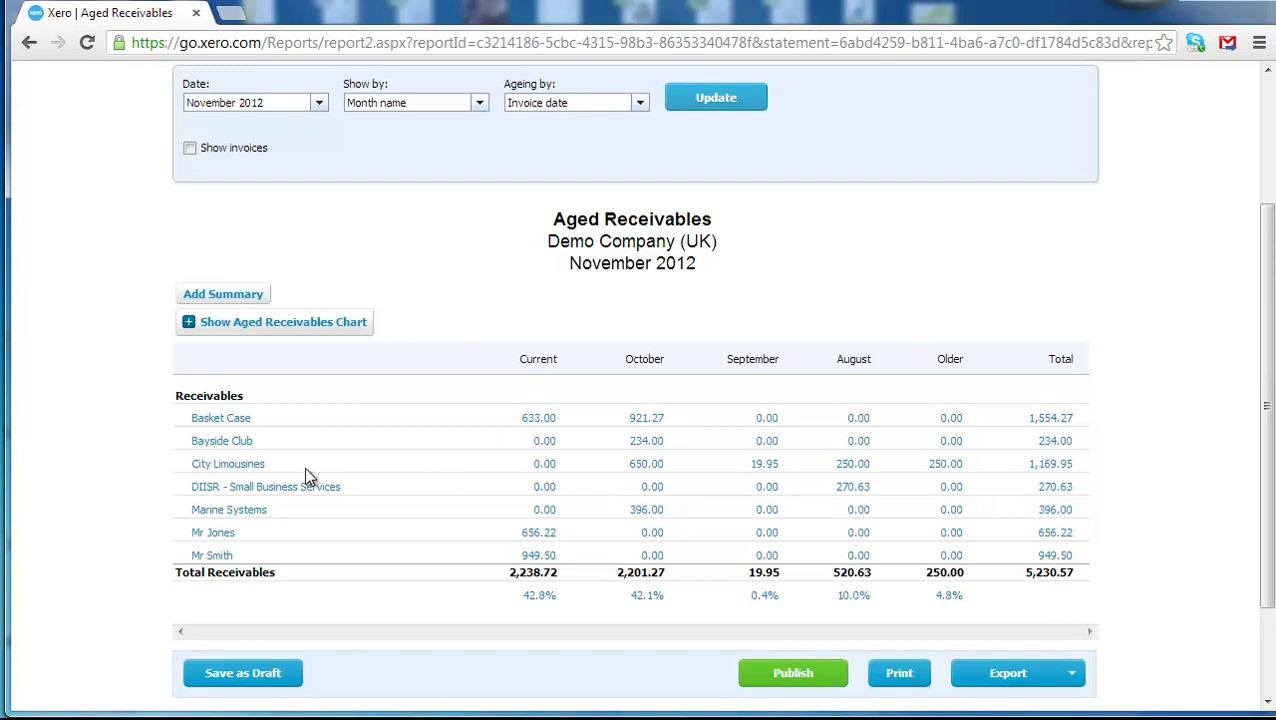
left_click(260, 467)
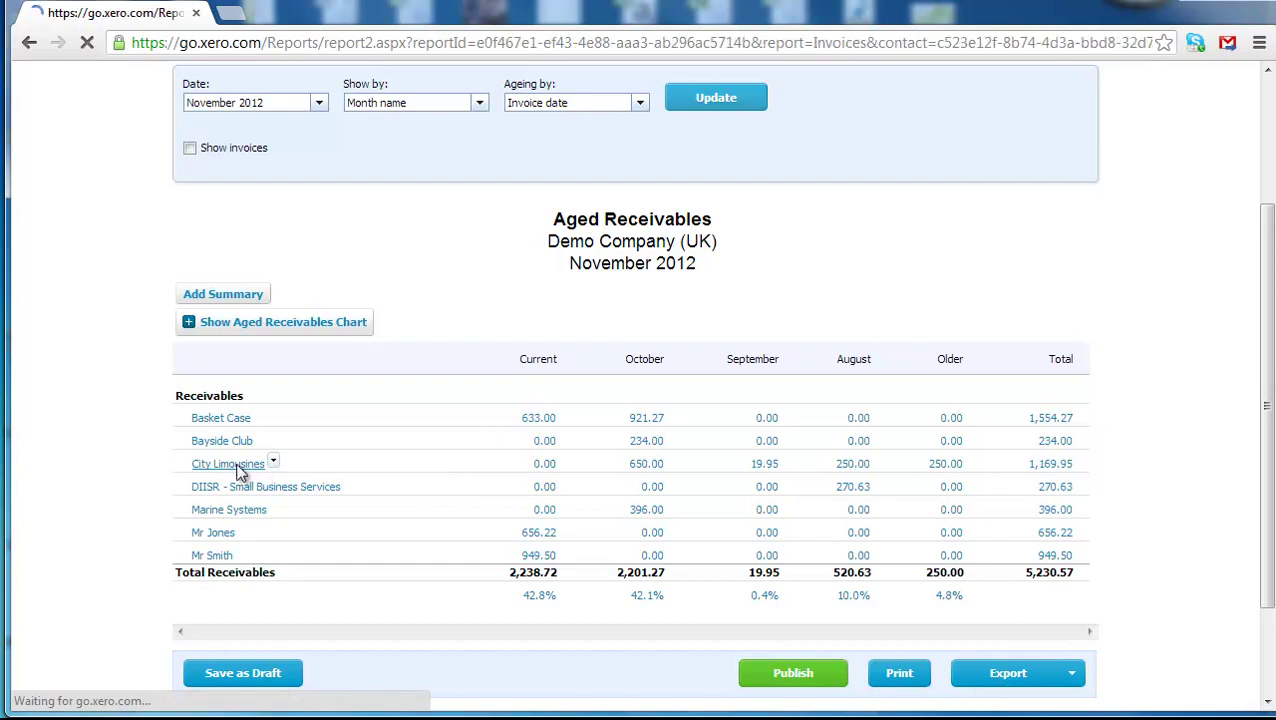
scroll(306, 478, "down", 2)
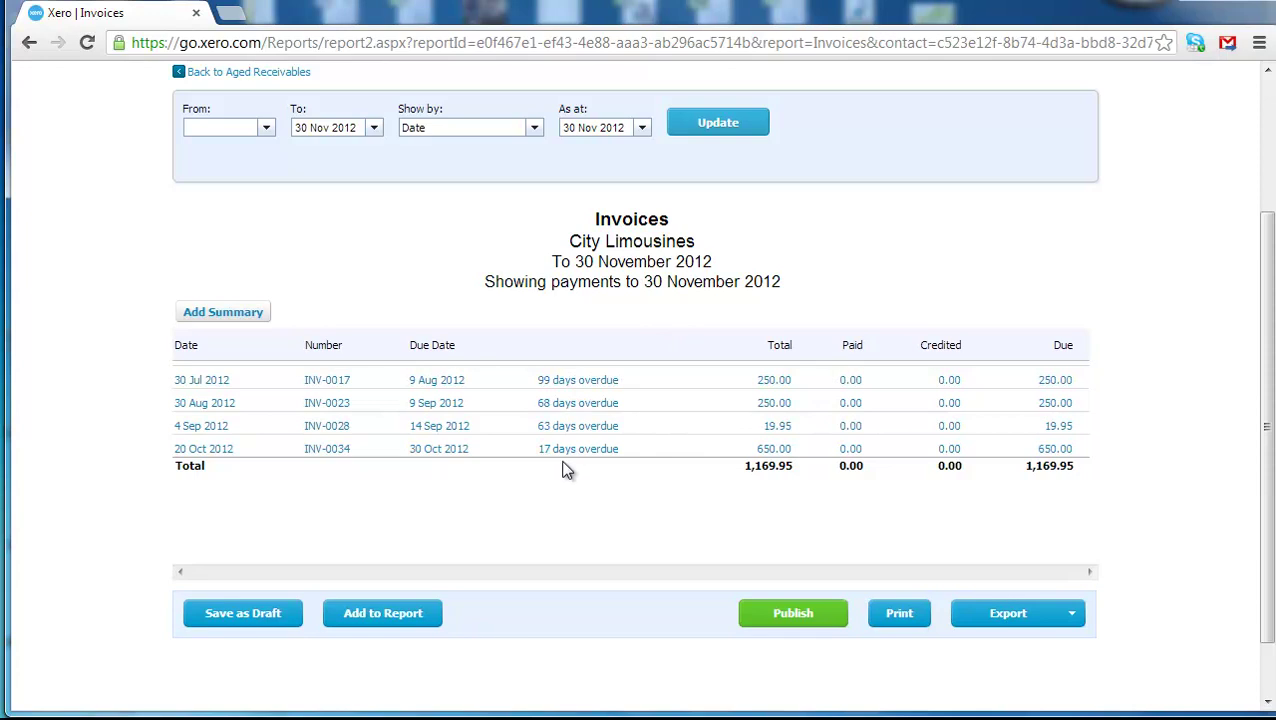
Open the City Limousines contact record and bring up its customer statement for sending.
scroll(563, 470, "up", 2)
left_click(562, 587)
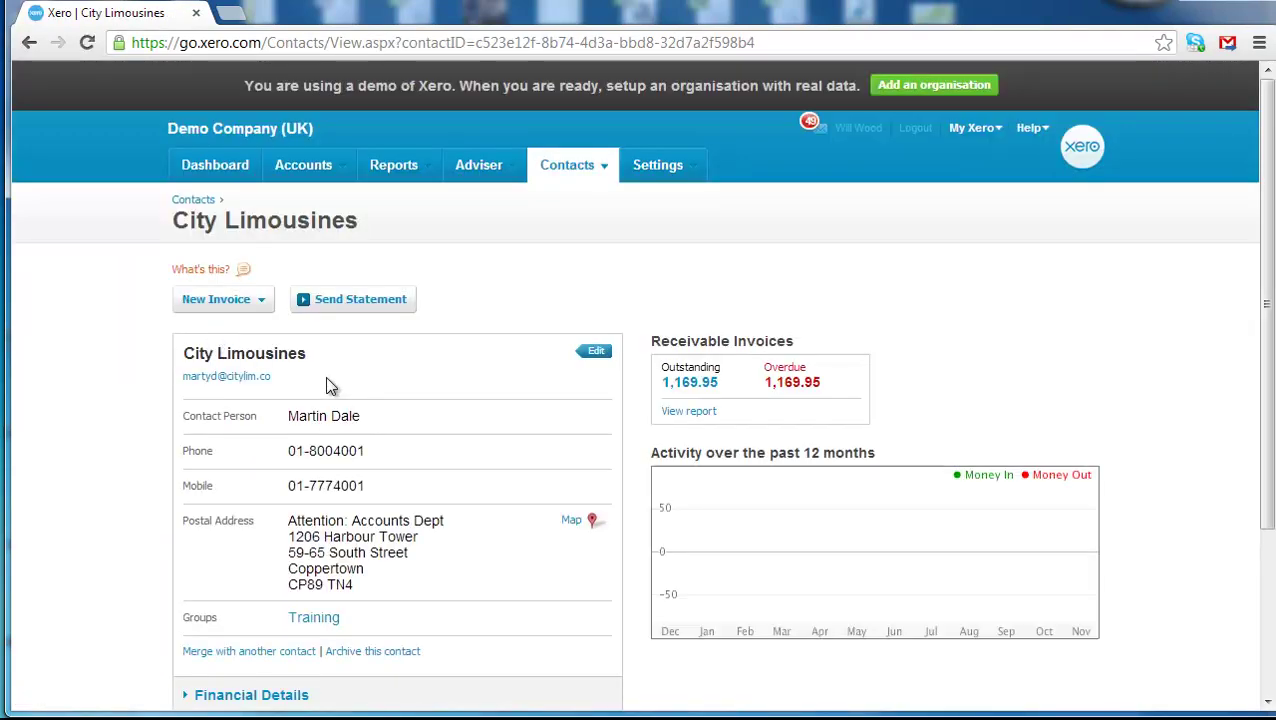
scroll(330, 387, "down", 3)
scroll(228, 256, "up", 2)
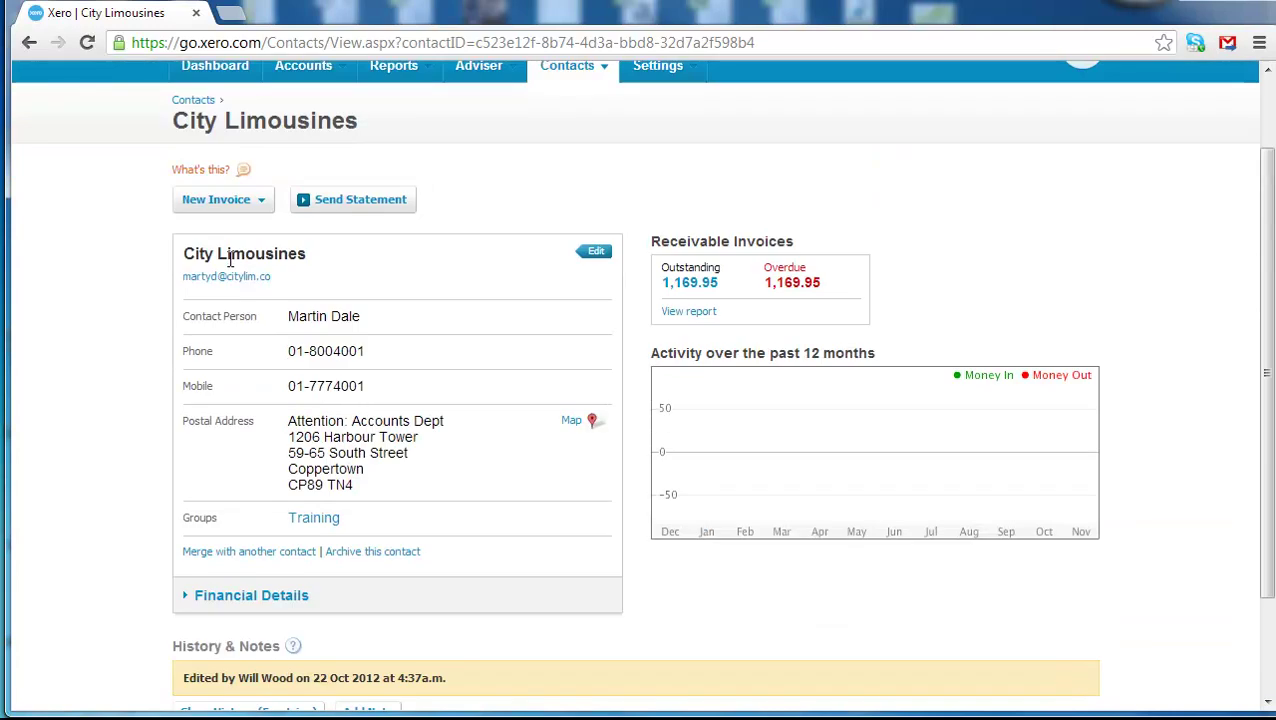
left_click(353, 201)
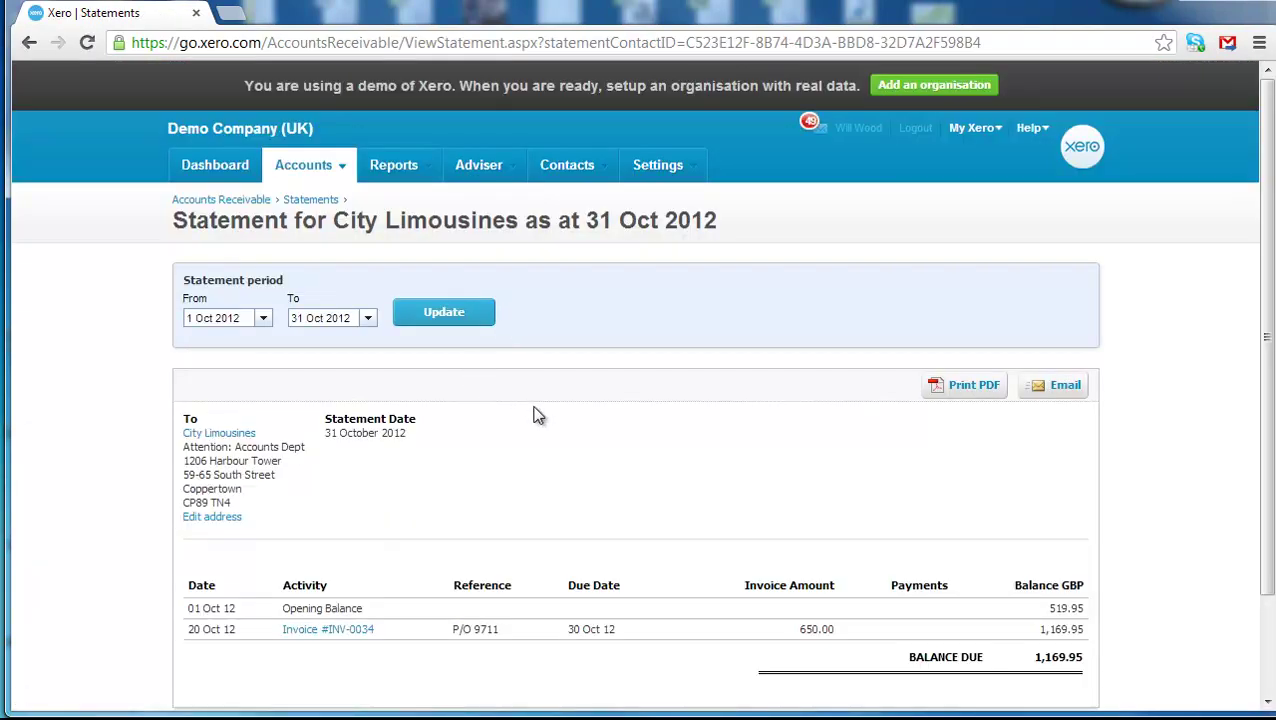
Set the start of the statement period to 1 Aug 2012 and update the City Limousines statement.
left_click(263, 320)
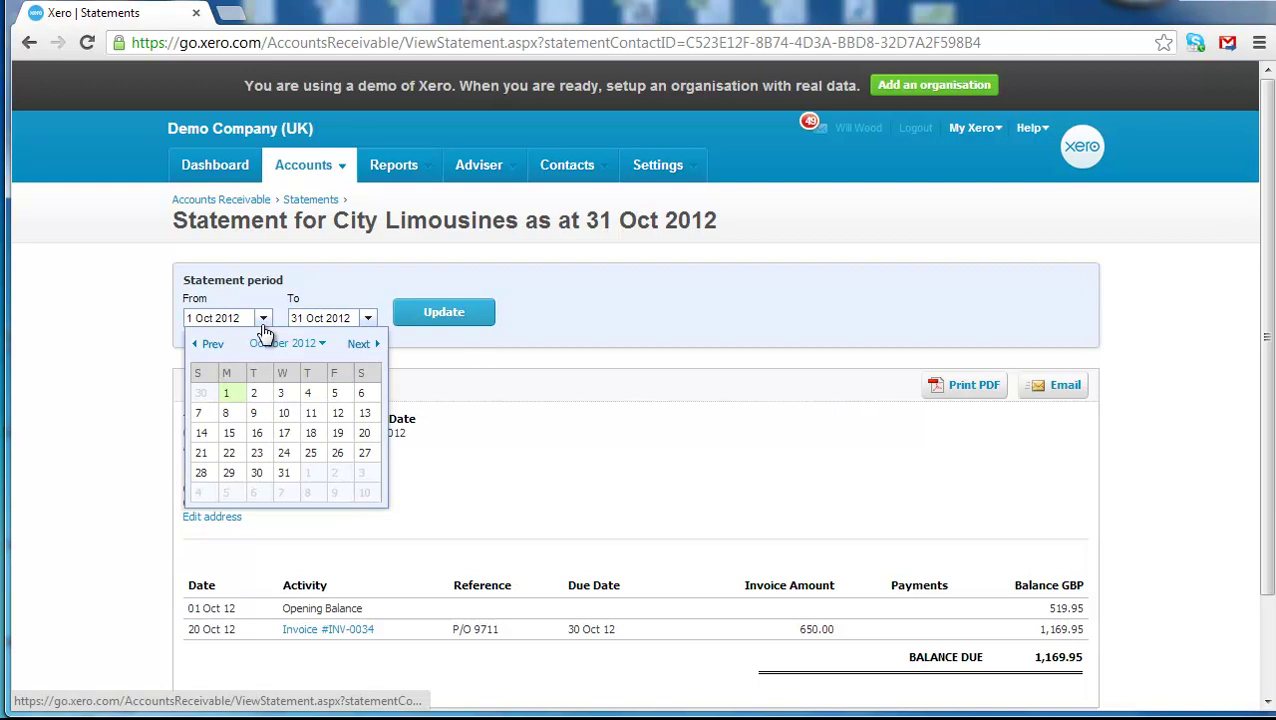
left_click(210, 346)
left_click(210, 346)
left_click(283, 393)
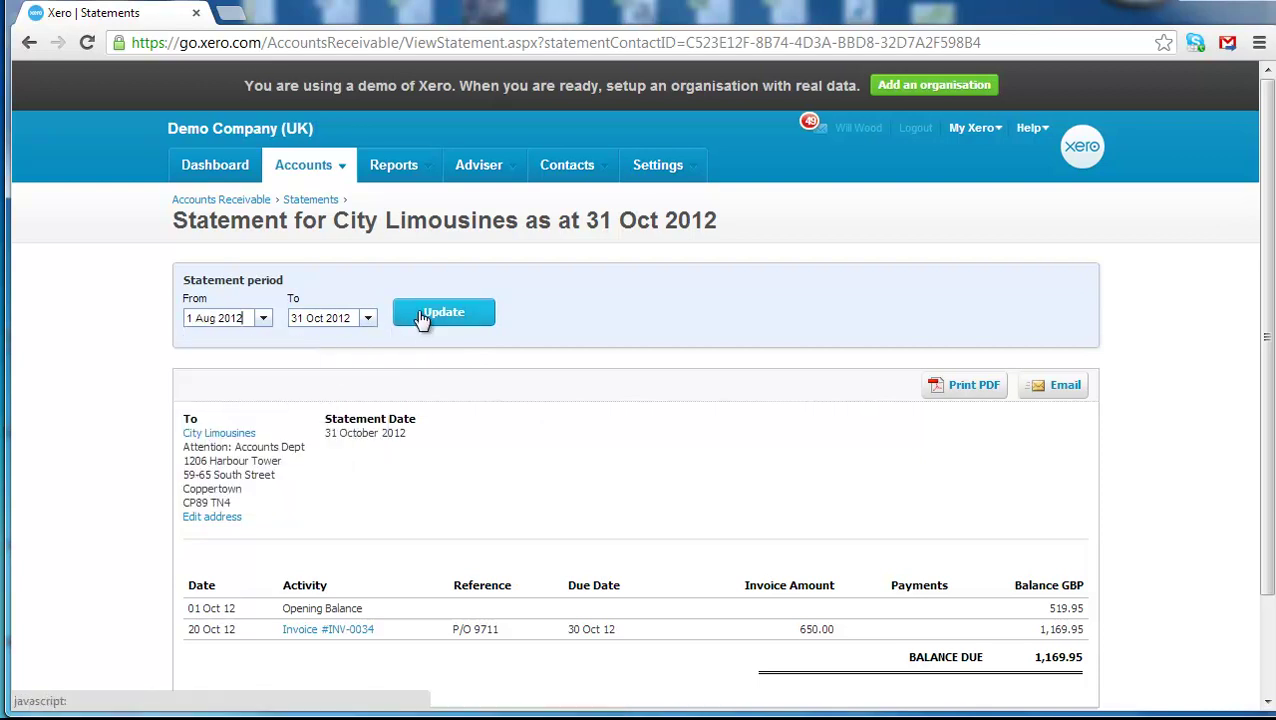
left_click(422, 317)
scroll(686, 470, "down", 3)
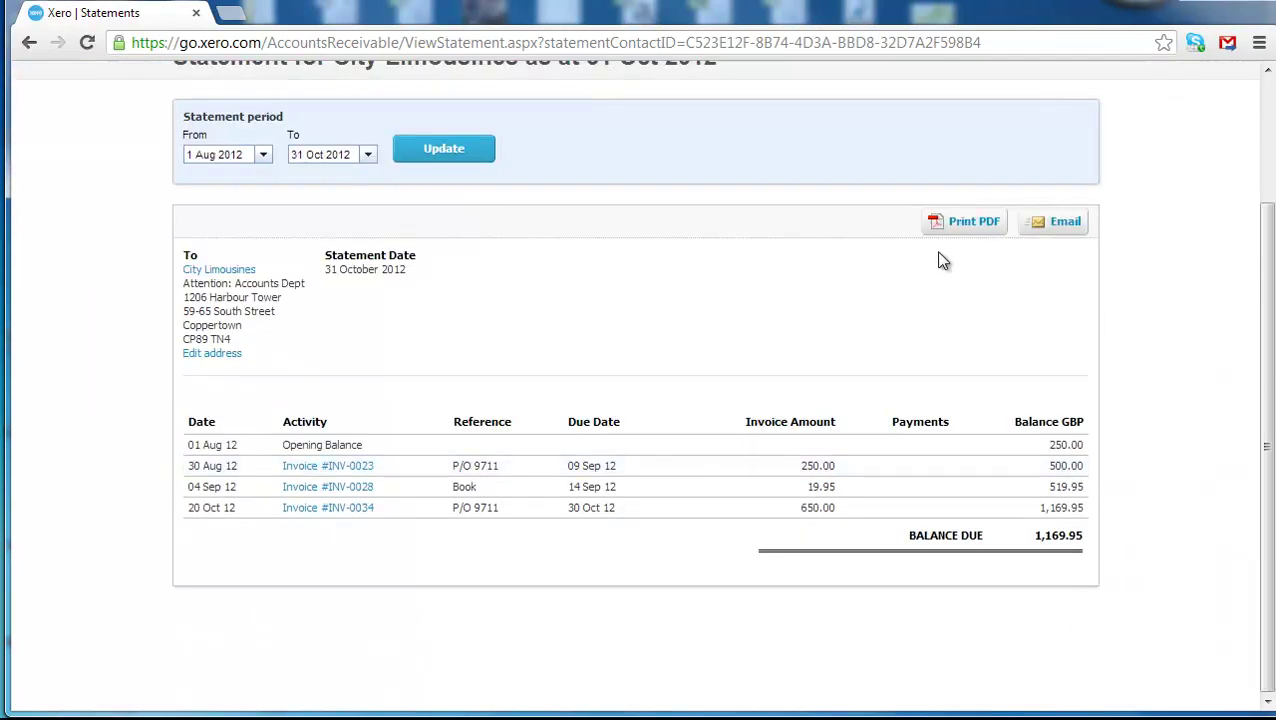
Draft a statement email greeting the contact with "Please pay me." and "Regards" plus the sender's name, and cancel it without sending.
left_click(1045, 222)
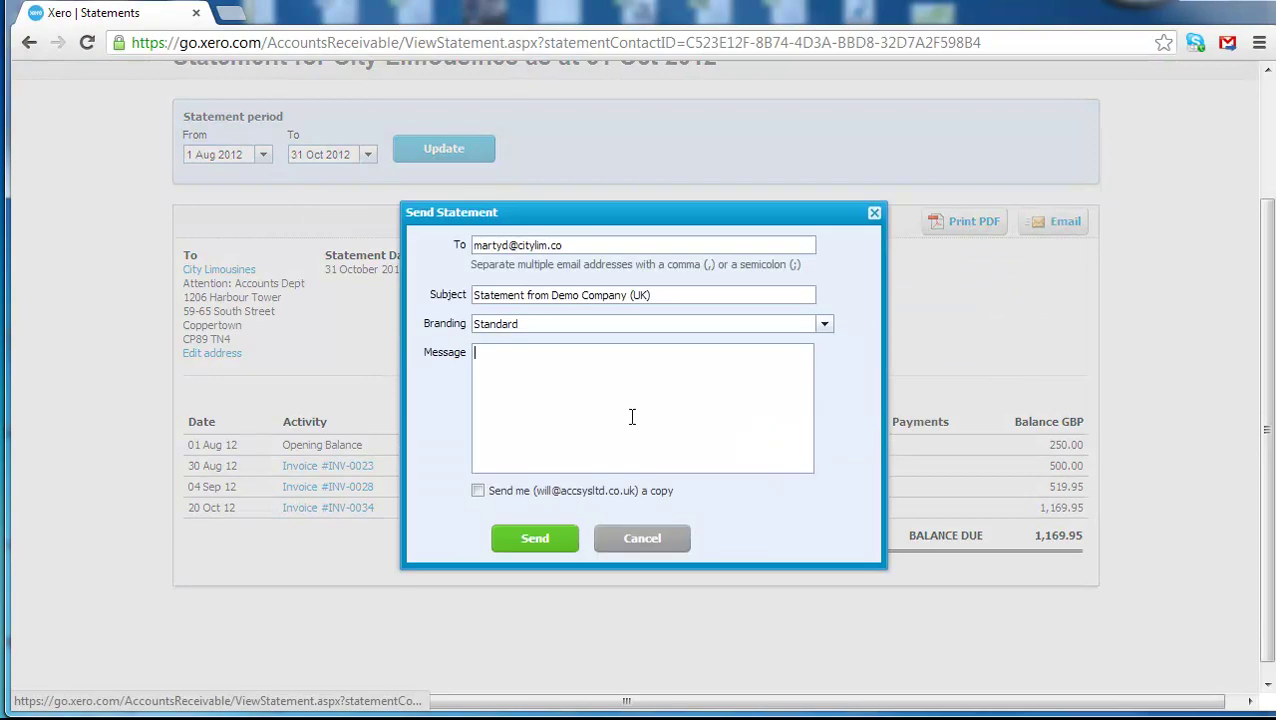
type("Hi Marty Pl")
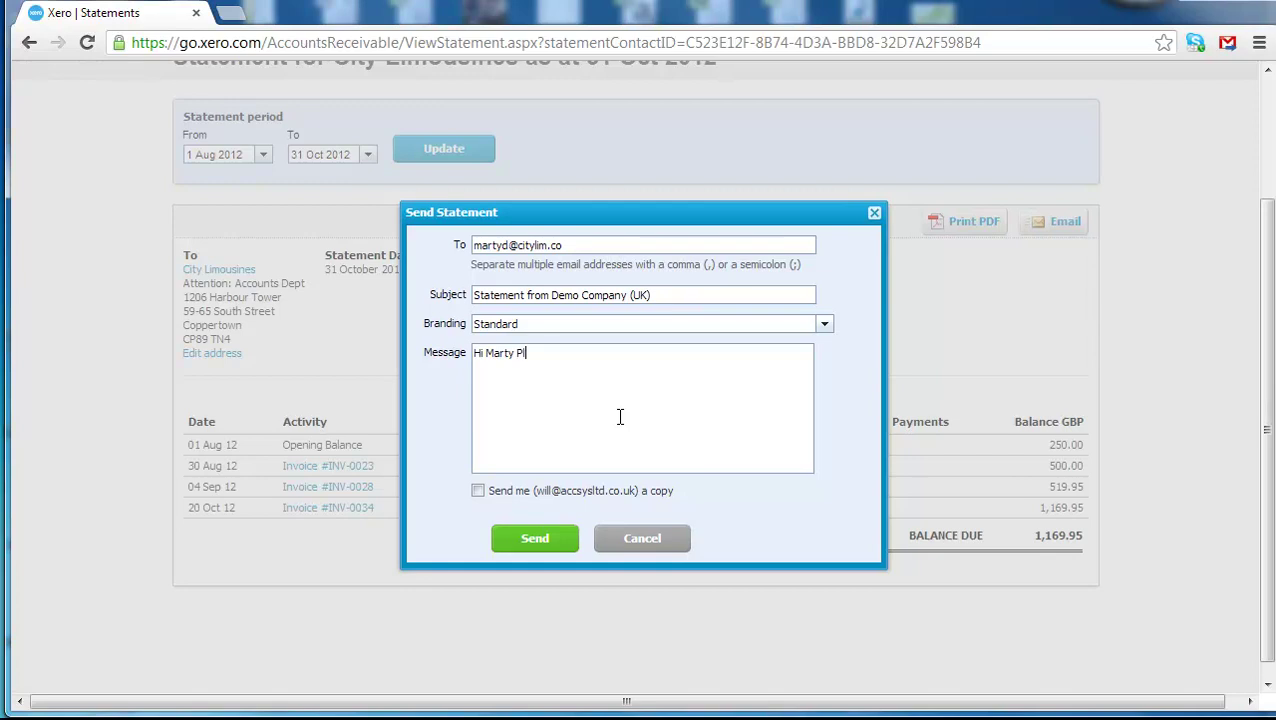
type("ease pay ")
type("me.  ")
type("Regards  ")
type("Will")
left_click(645, 538)
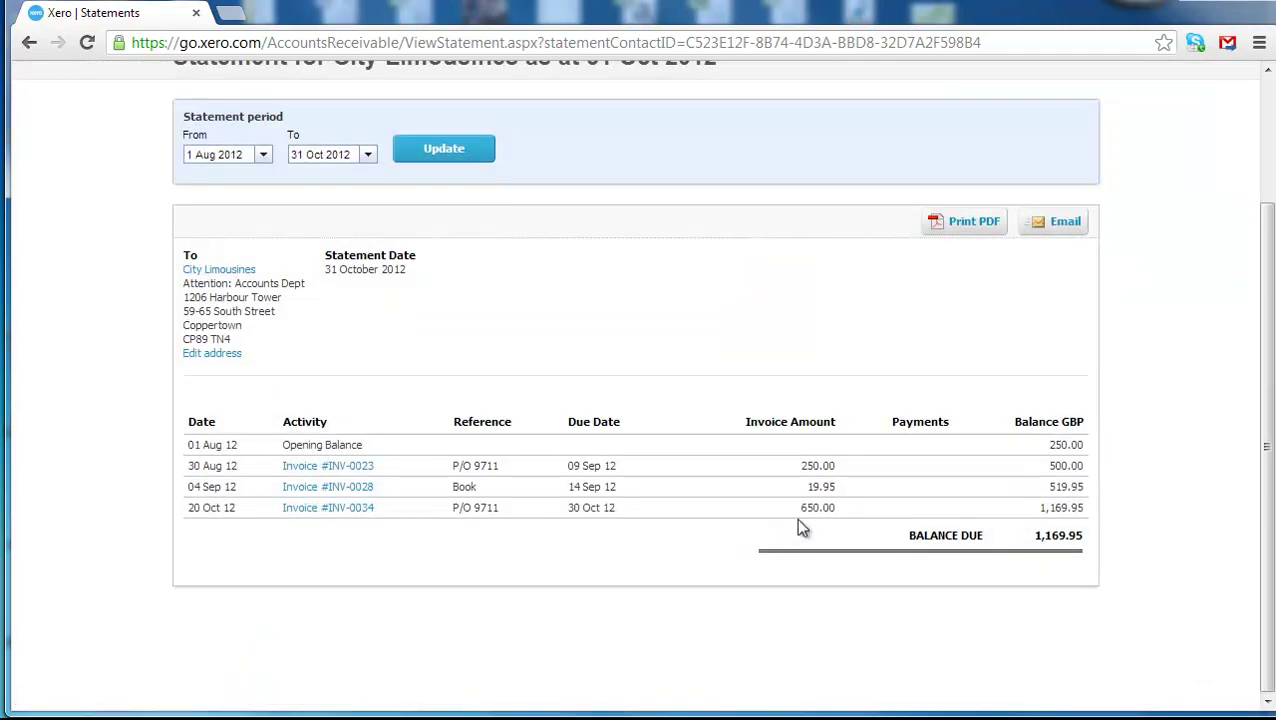
Open the Aged Payables report from the favourites and review the amounts owed to each supplier by month.
scroll(790, 500, "up", 2)
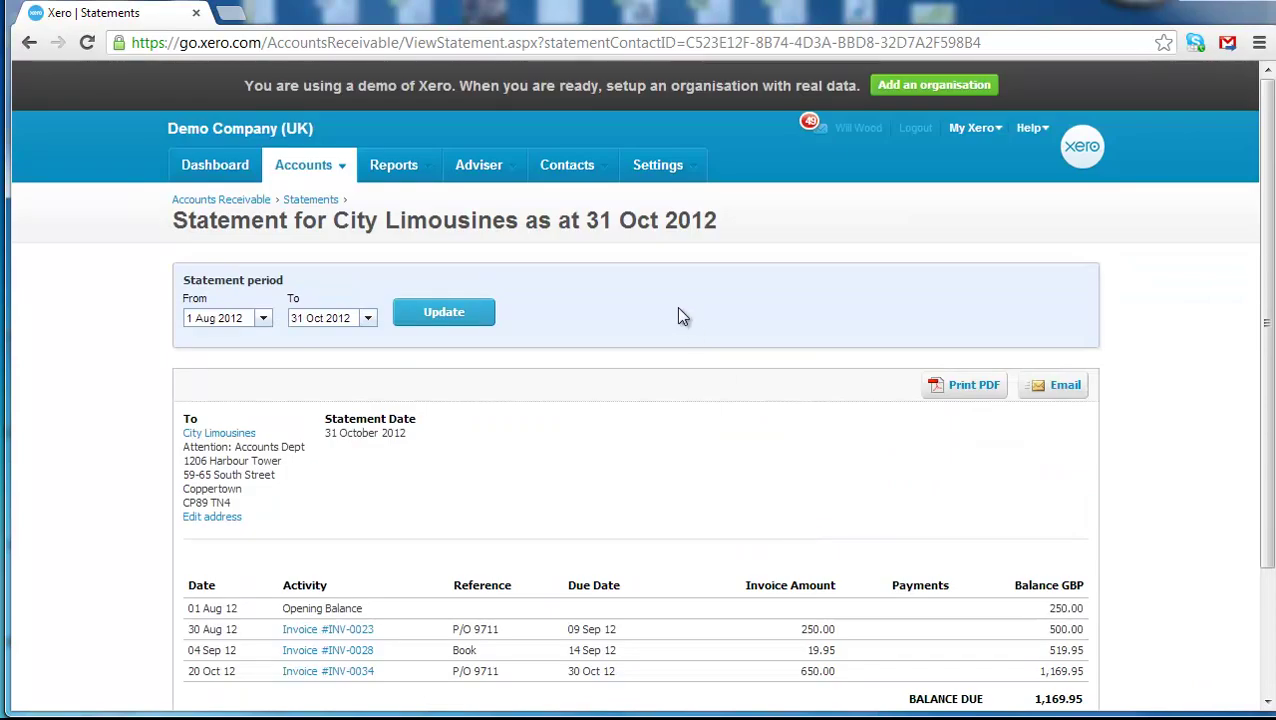
left_click(414, 172)
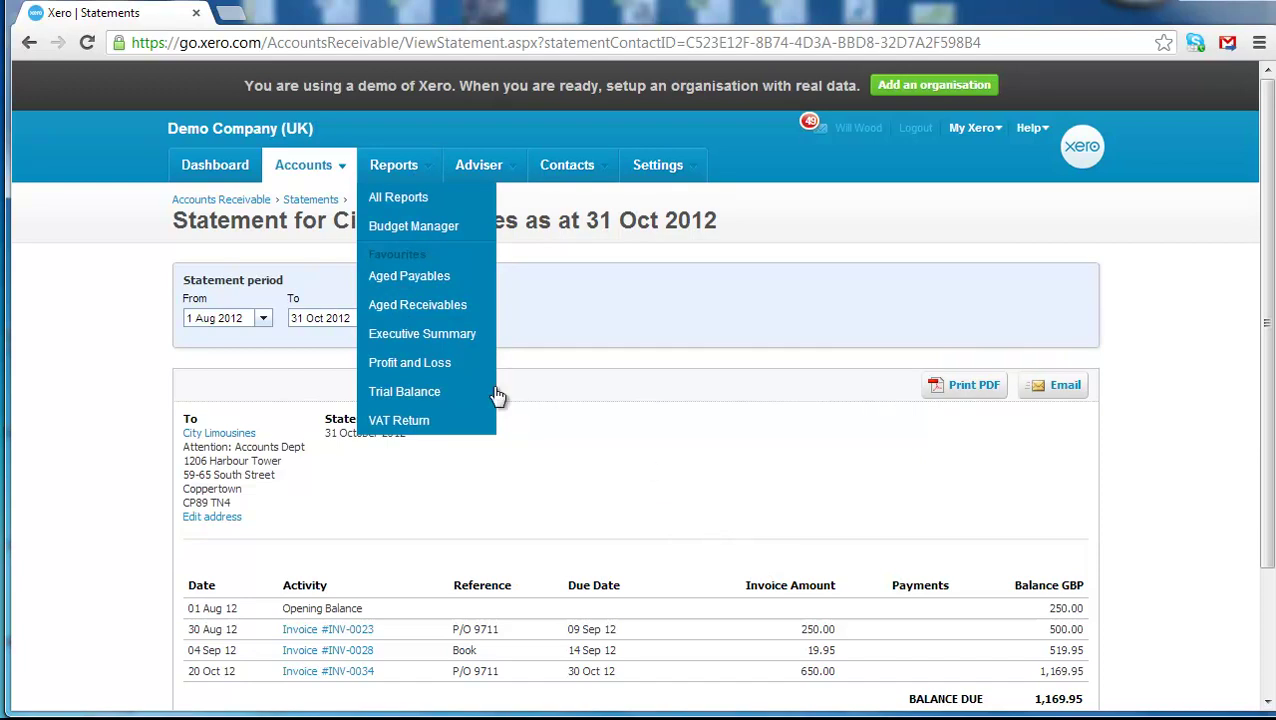
left_click(444, 286)
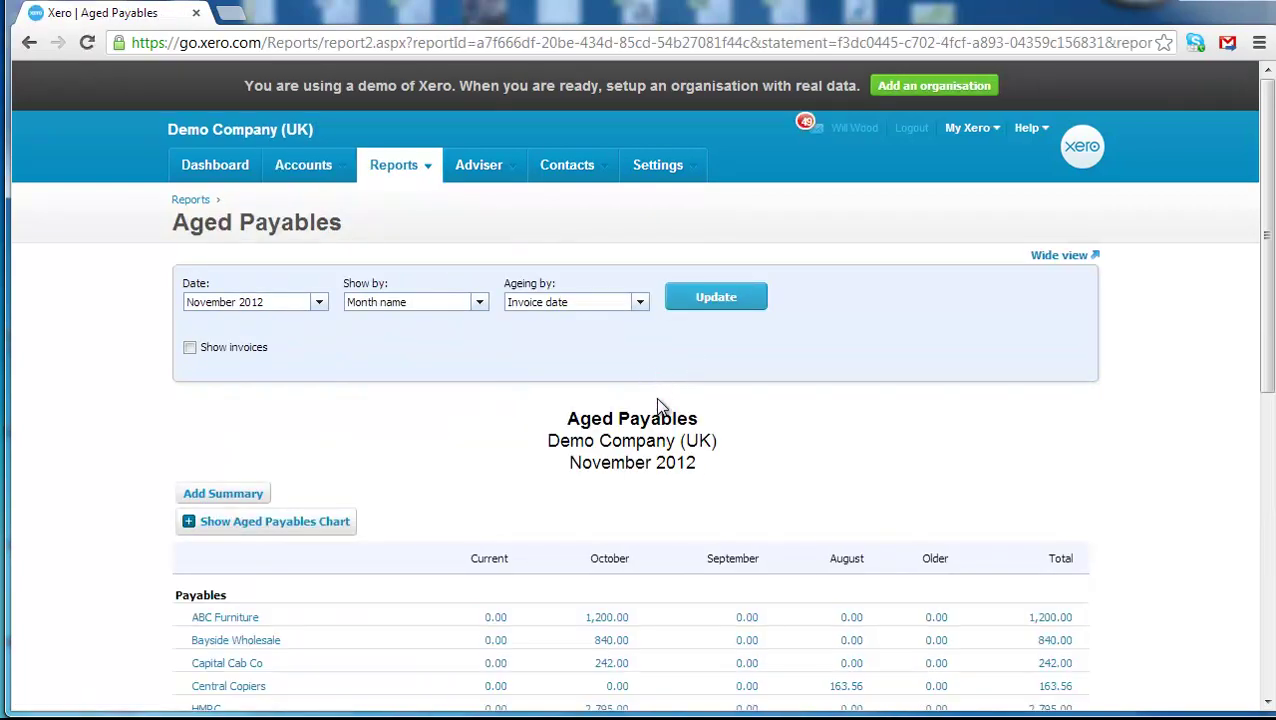
scroll(655, 400, "down", 3)
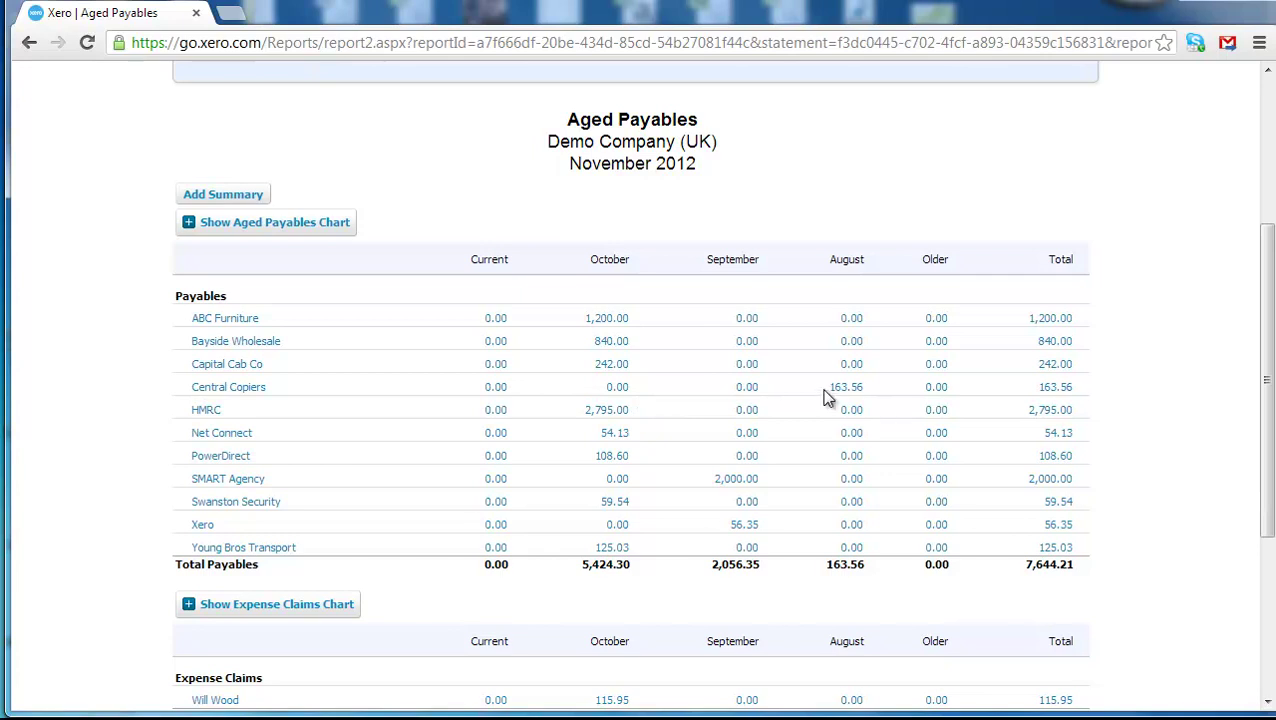
mouse_move(846, 412)
scroll(935, 457, "up", 3)
Open the VAT Return report from the favourites and review its return details and VAT calculations.
mouse_move(427, 175)
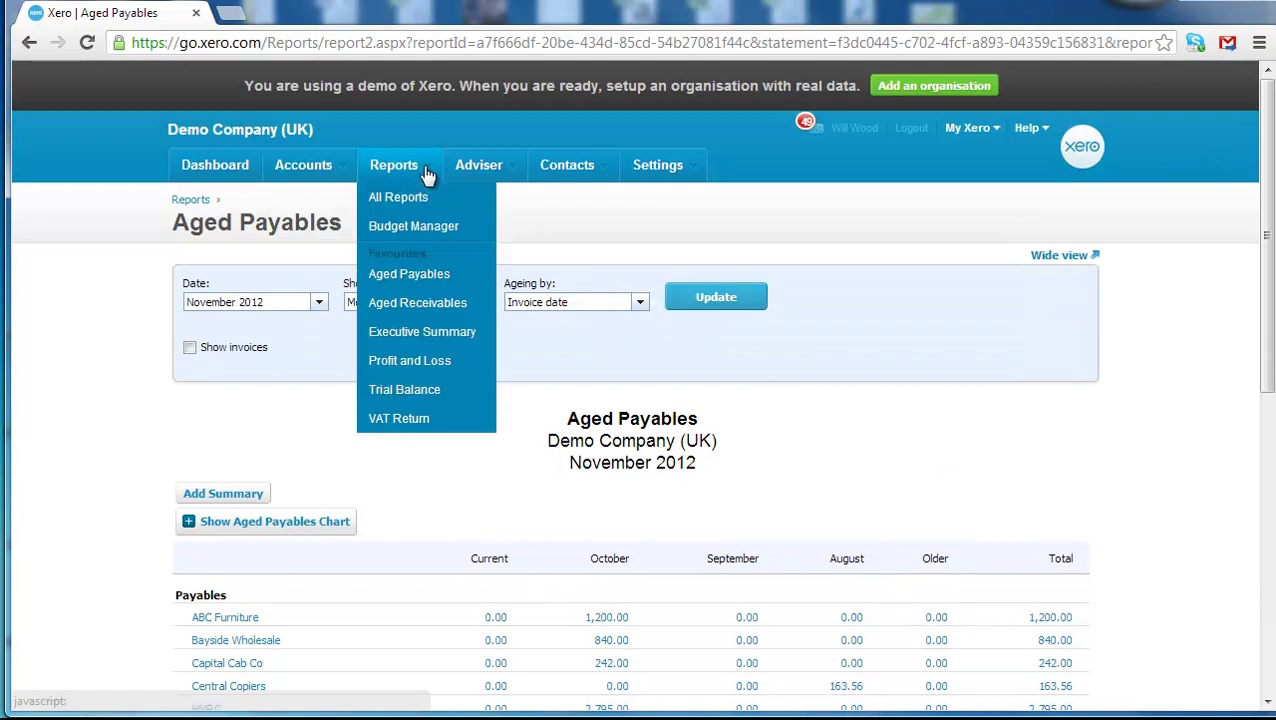
left_click(399, 418)
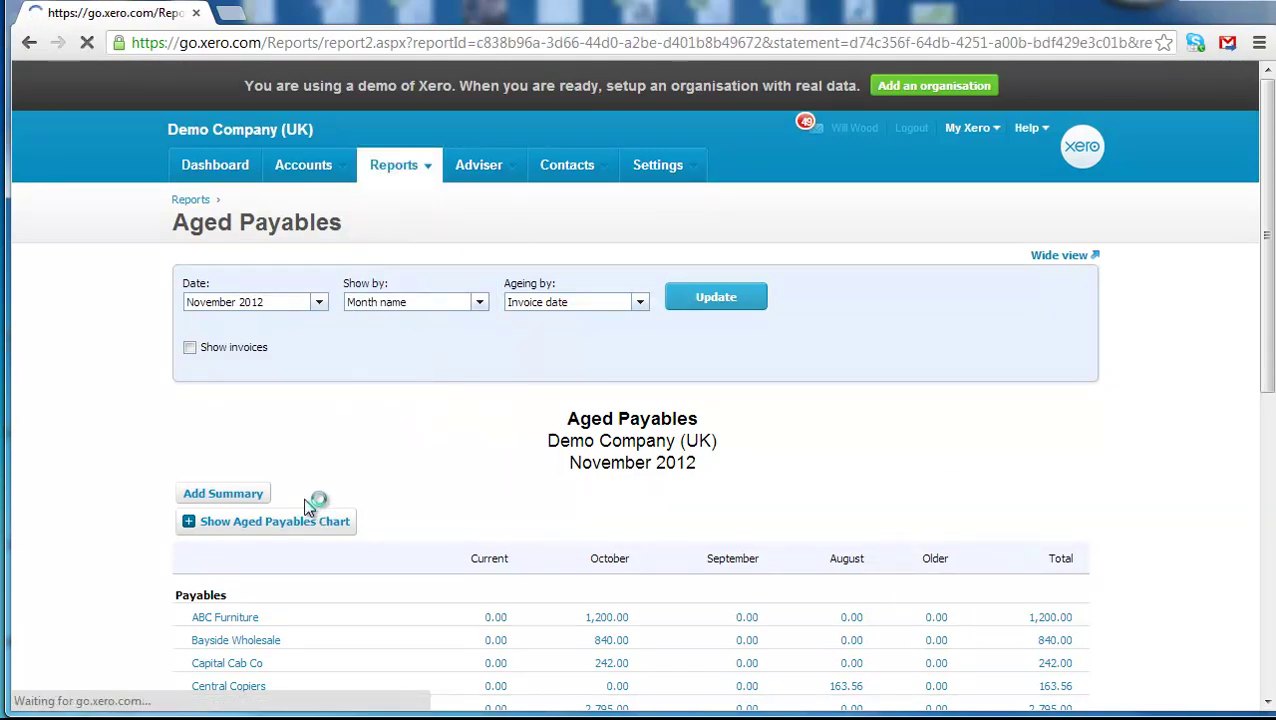
scroll(308, 508, "down", 2)
scroll(308, 508, "down", 2)
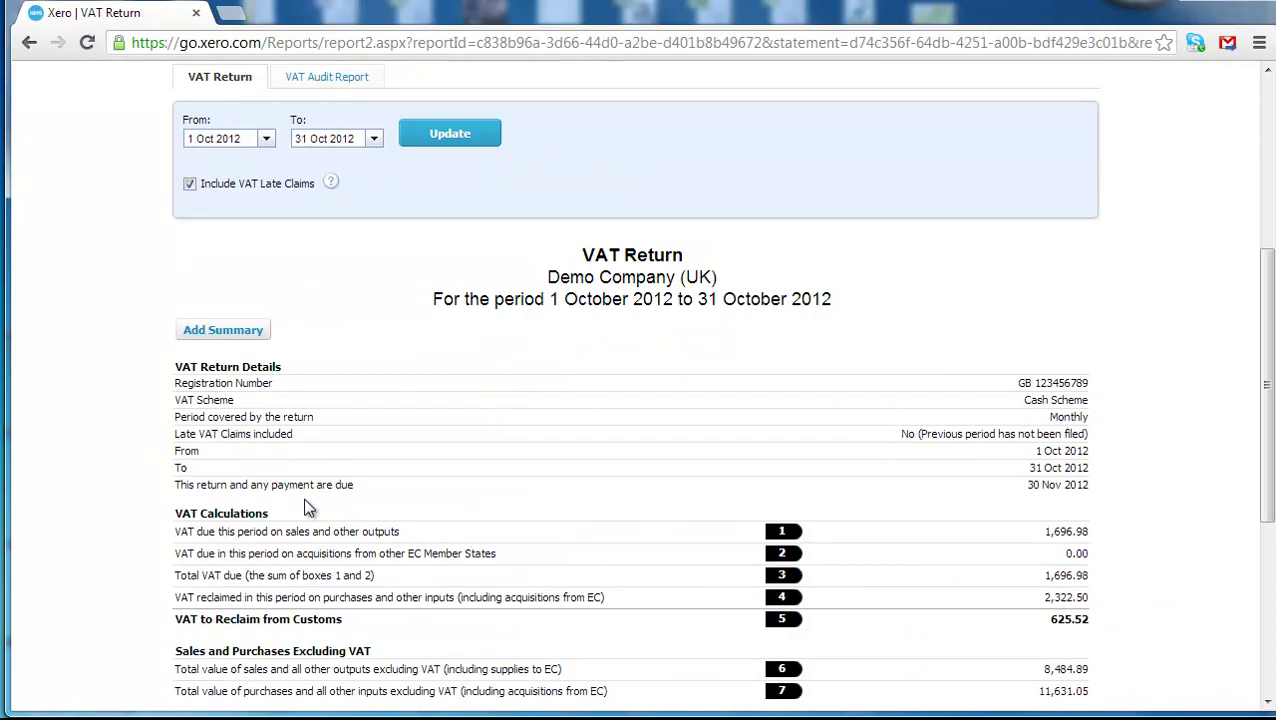
scroll(308, 508, "down", 1)
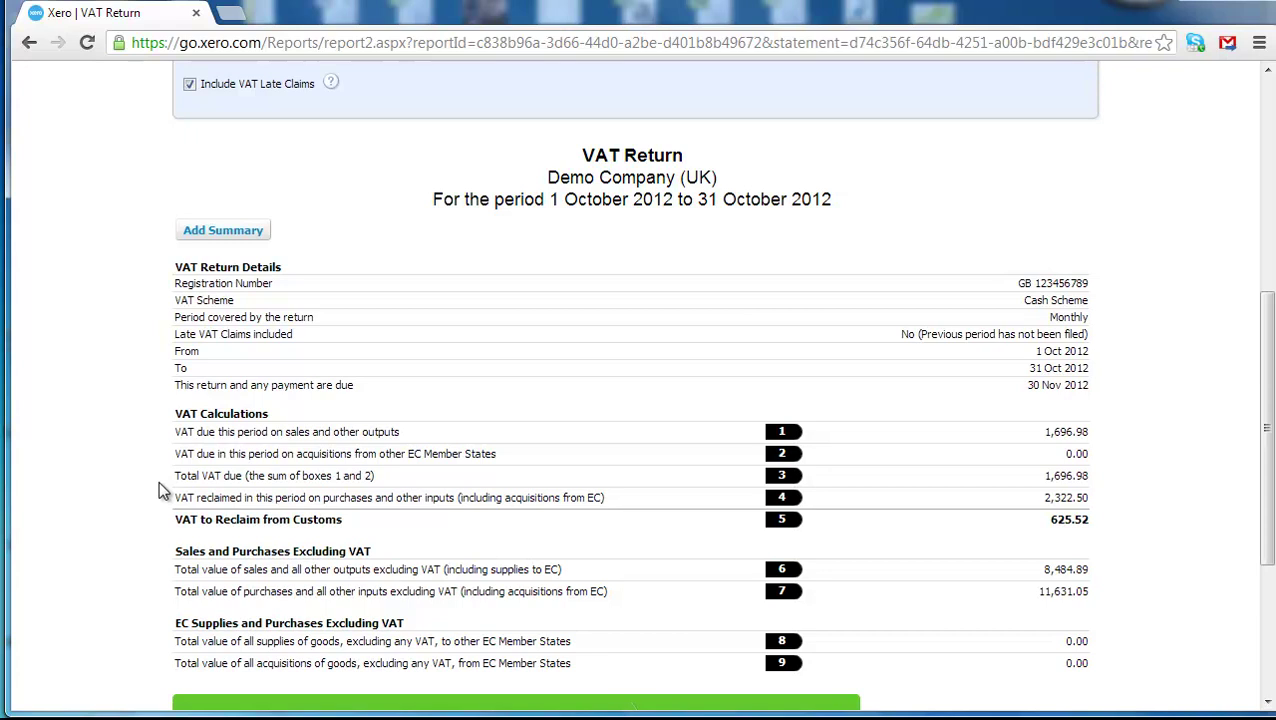
scroll(158, 480, "up", 4)
scroll(151, 480, "down", 3)
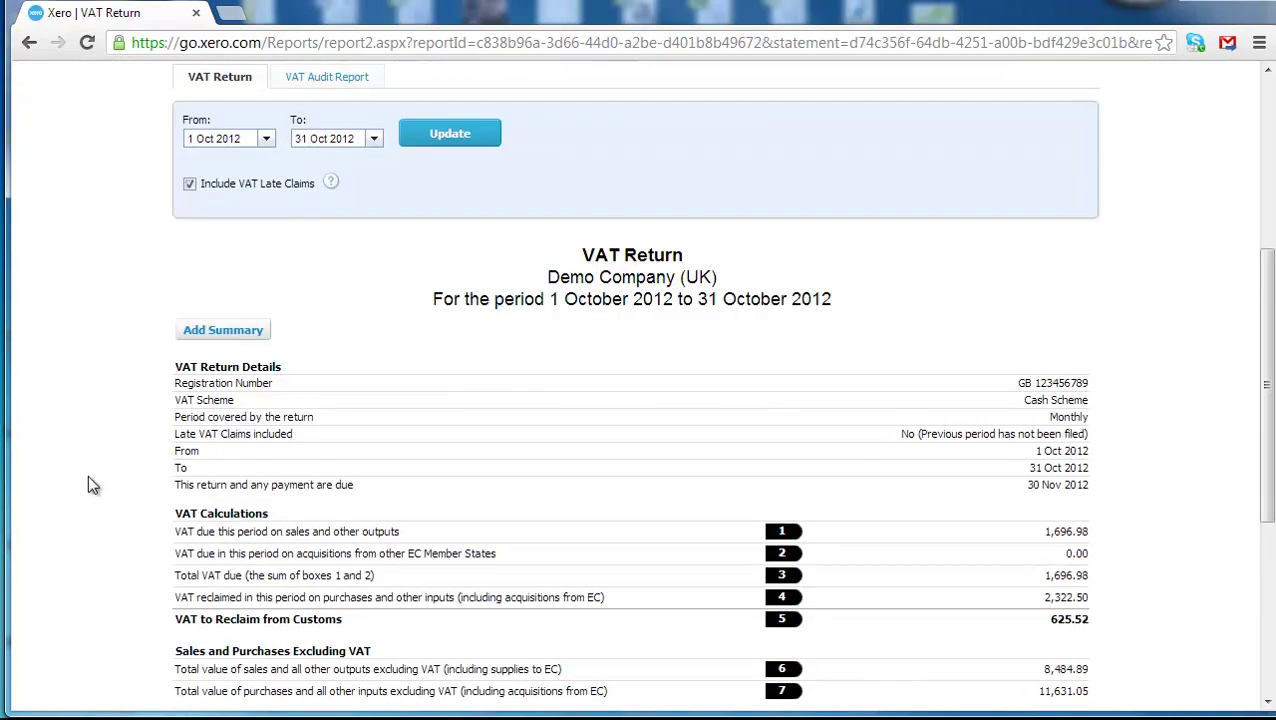
Open the VAT Audit Report in wide view and review the income and expense transactions behind the return.
scroll(436, 365, "up", 2)
left_click(322, 178)
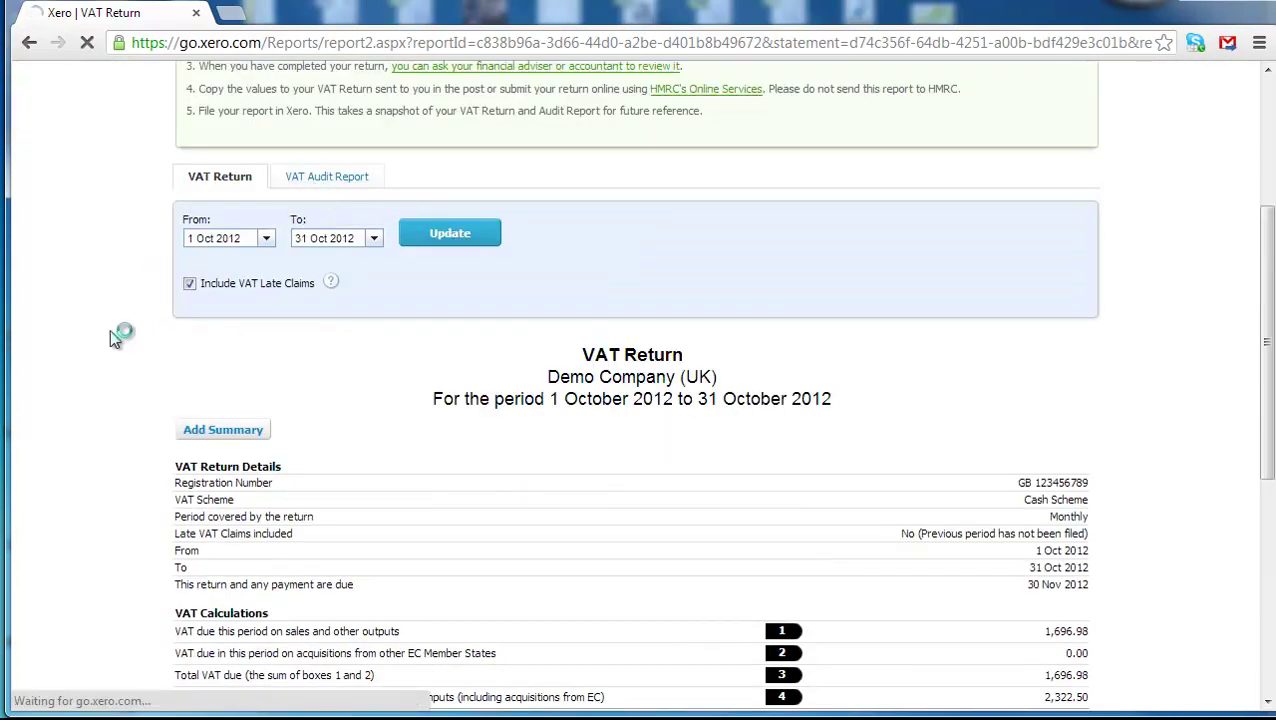
scroll(1080, 325, "down", 1)
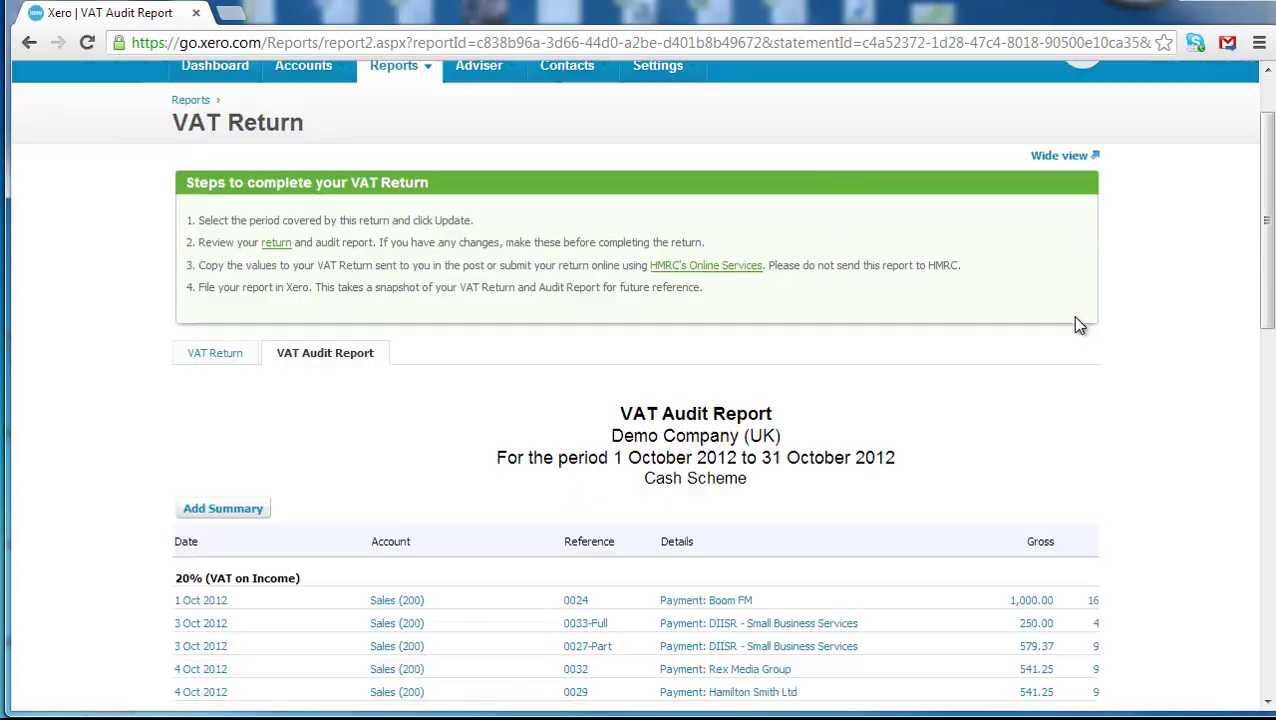
left_click(1062, 158)
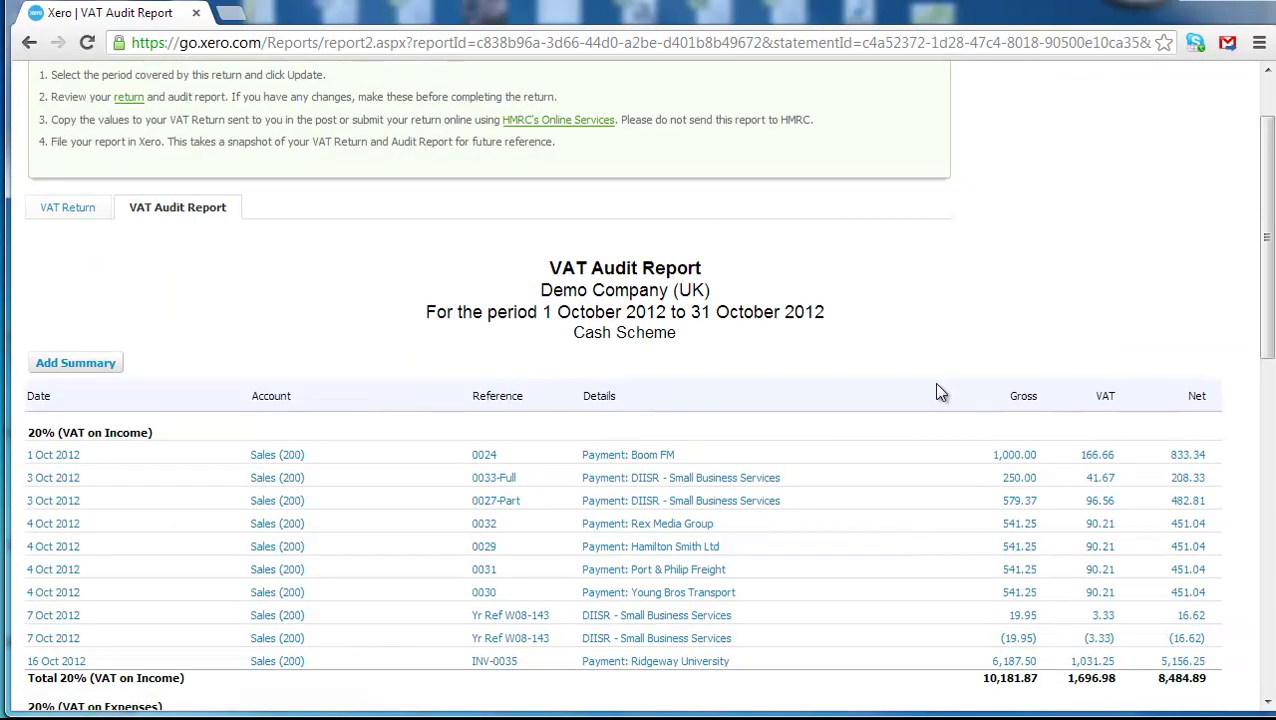
scroll(350, 530, "down", 3)
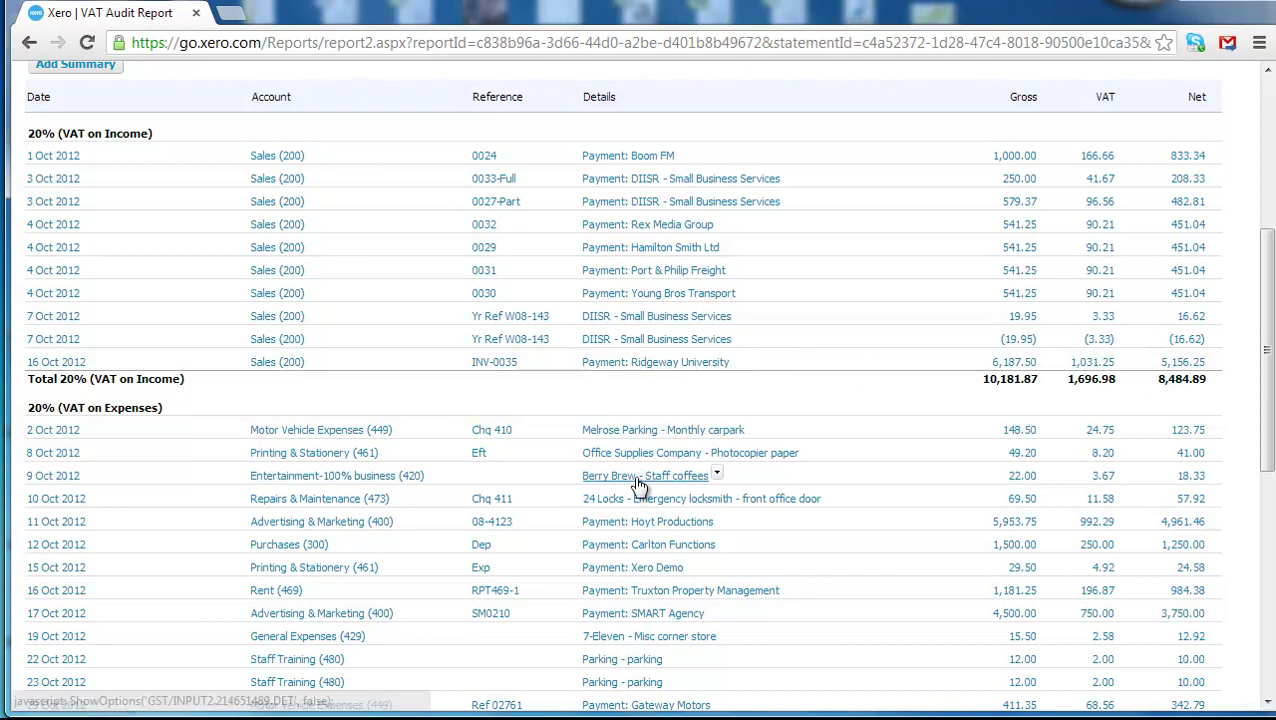
scroll(638, 487, "down", 1)
scroll(638, 487, "down", 1)
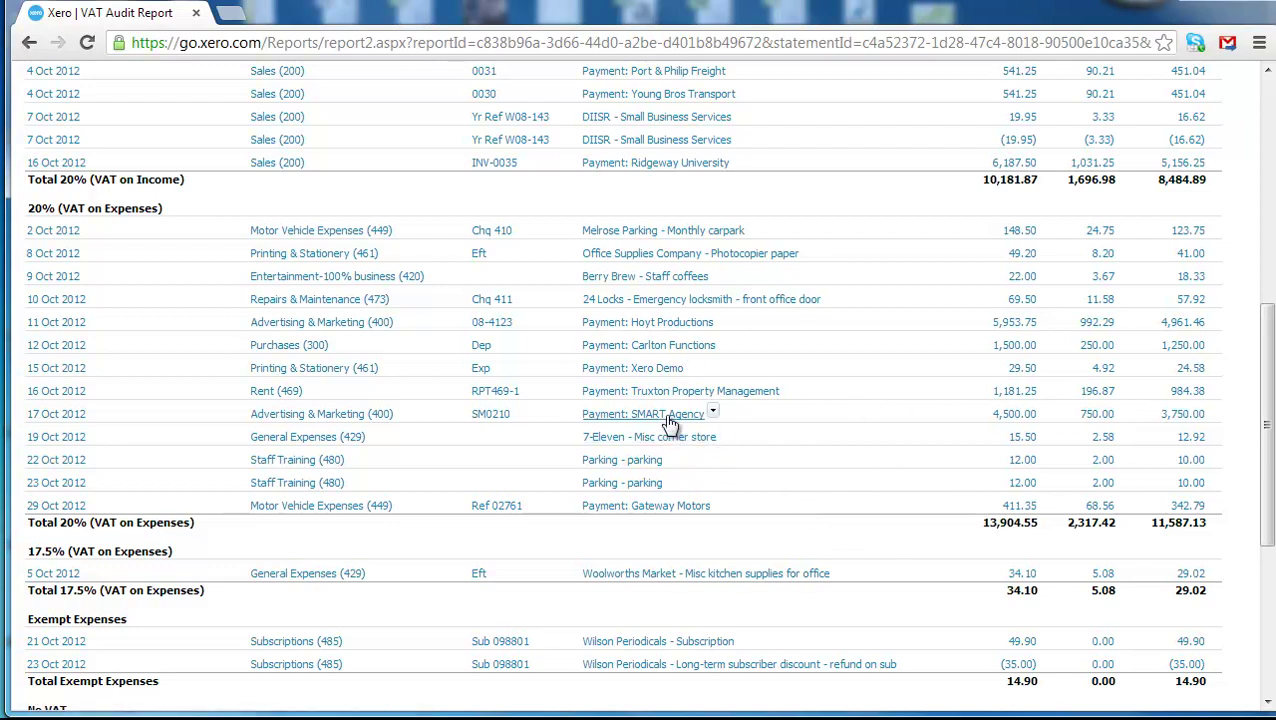
scroll(680, 420, "up", 3)
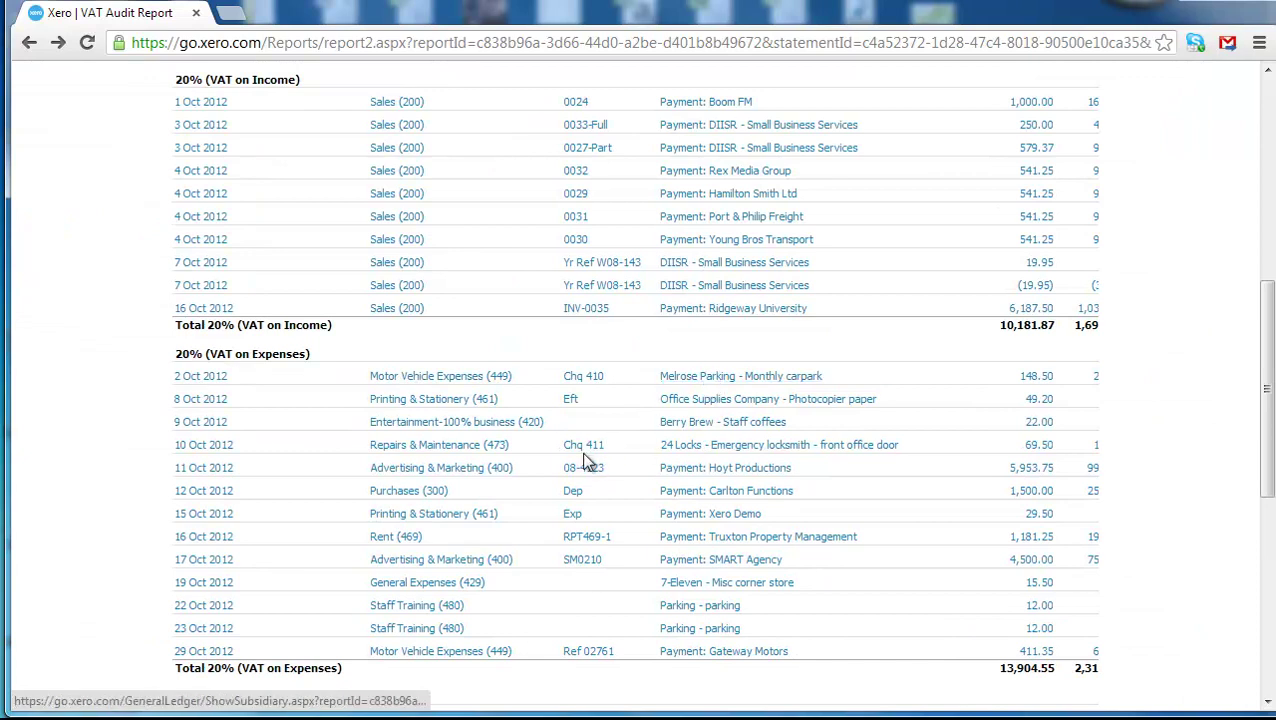
Drill into the 24 Locks emergency locksmith transaction from the VAT Audit Report and open it for editing.
left_click(715, 448)
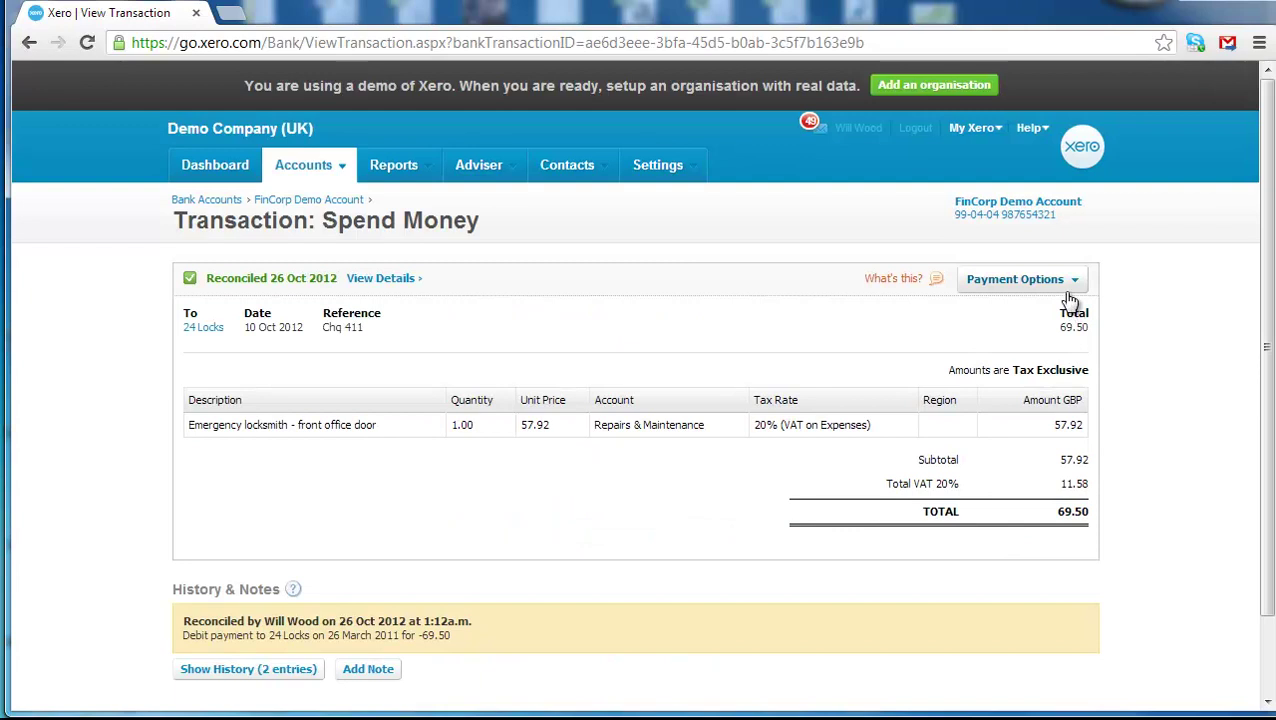
left_click(1066, 284)
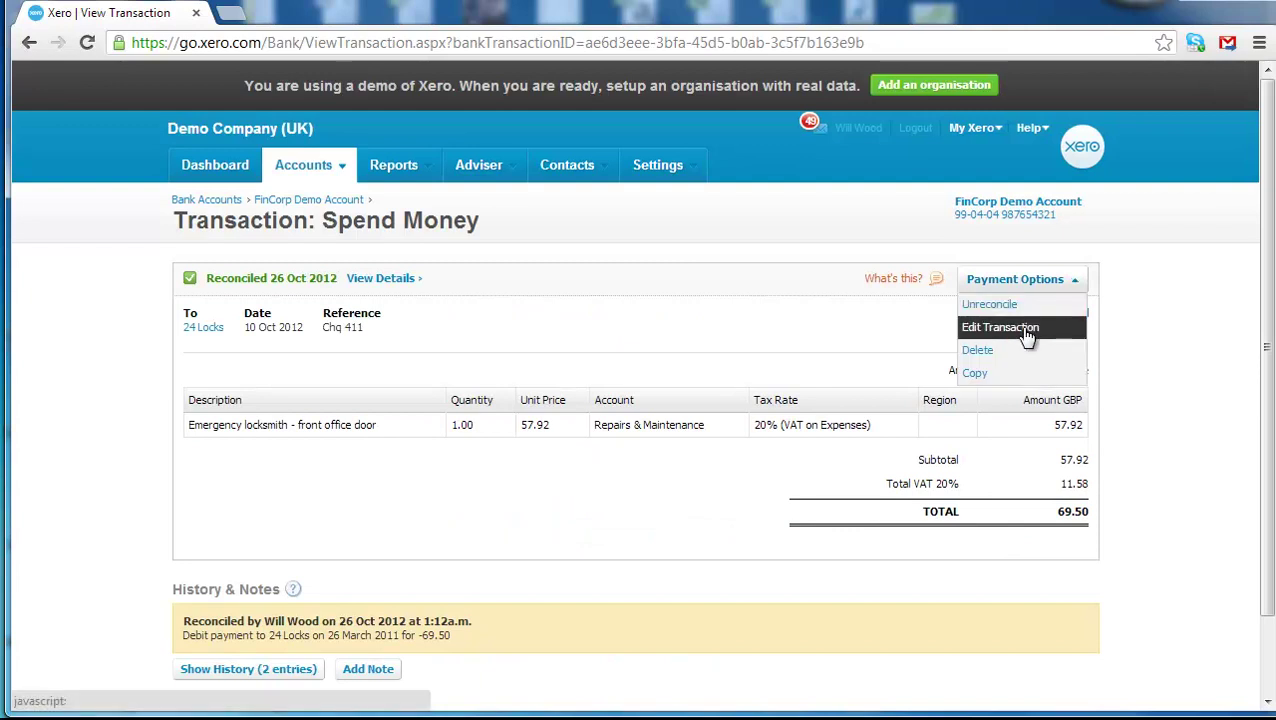
left_click(1028, 329)
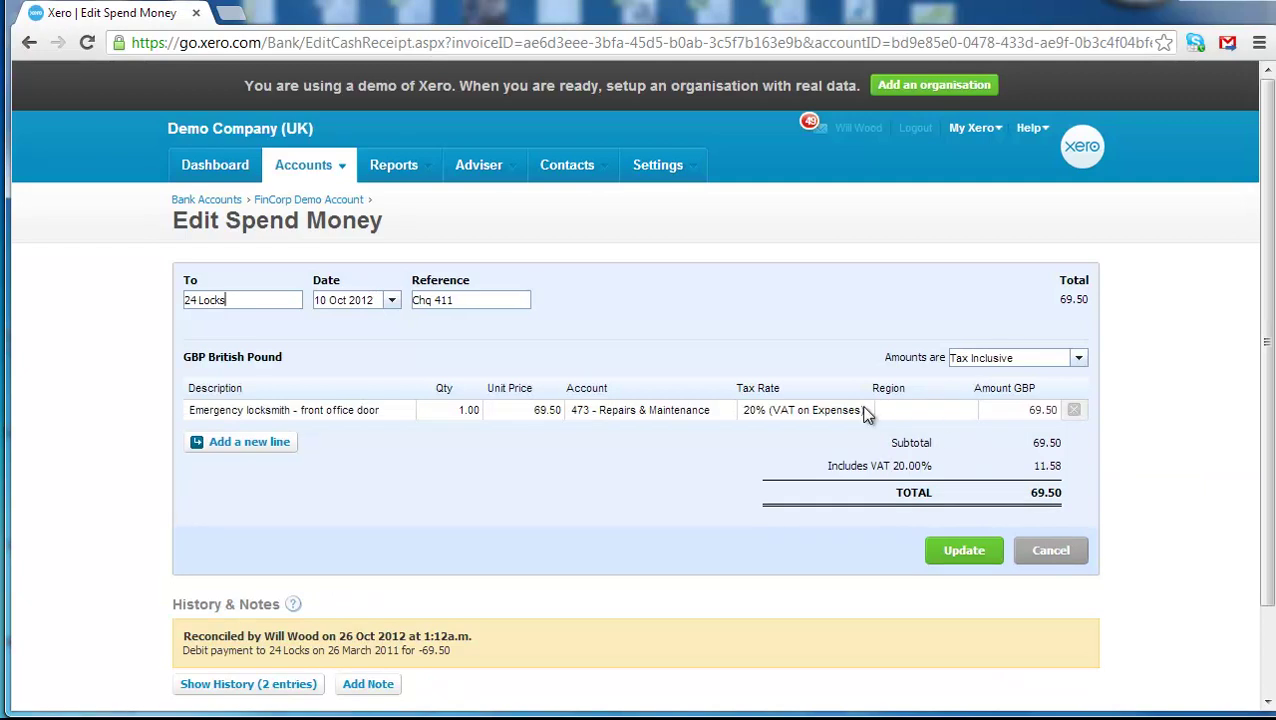
Set the locksmith line's tax rate to No VAT, update the transaction and return to the dashboard.
left_click(805, 411)
left_click(845, 543)
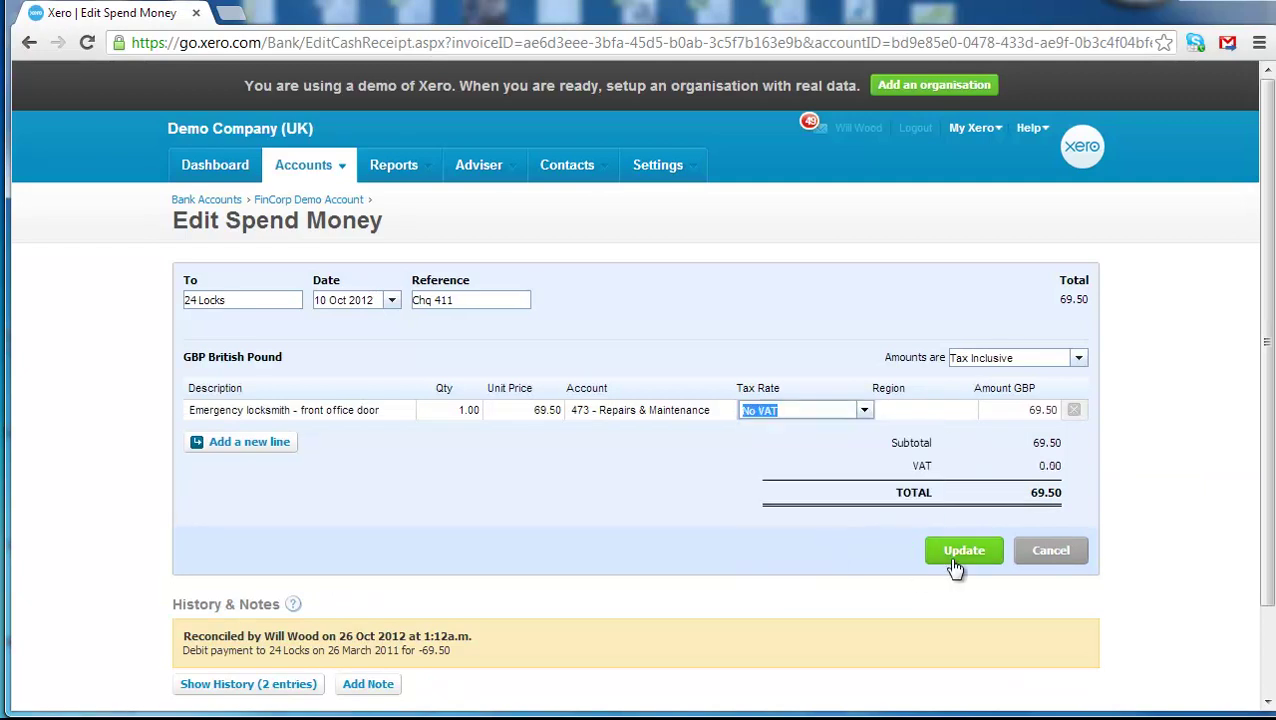
left_click(955, 558)
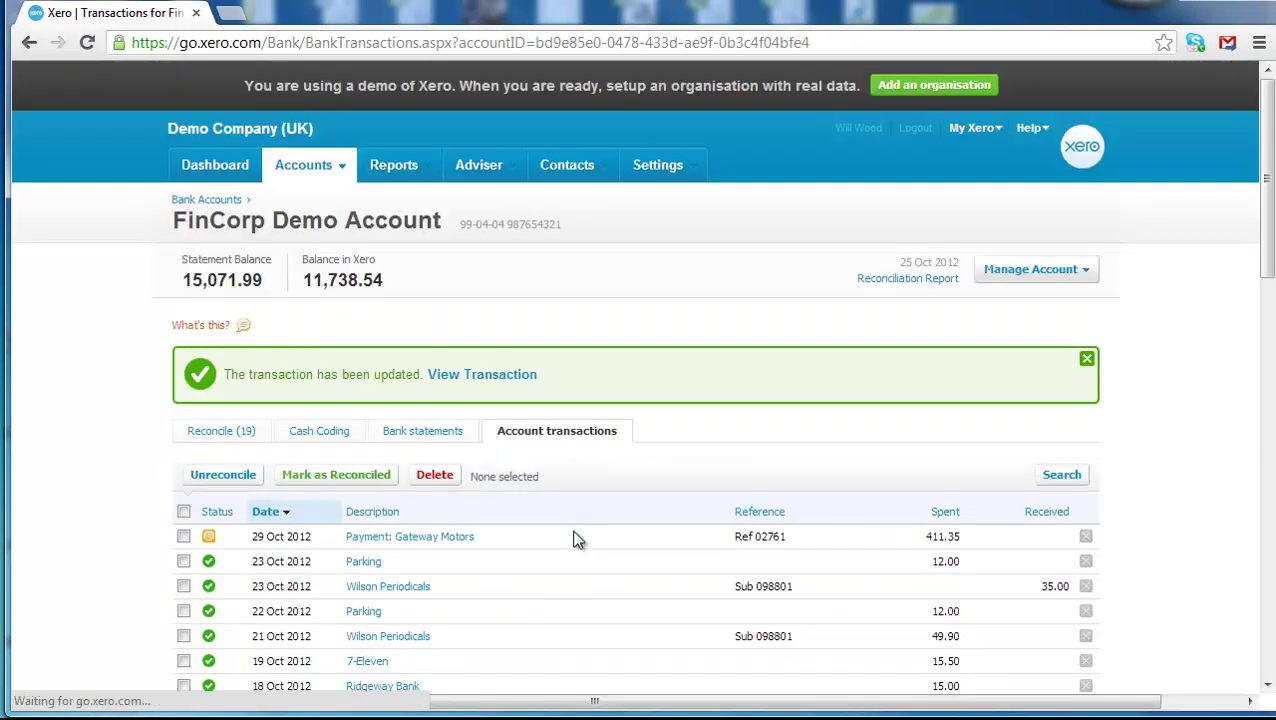
left_click(395, 172)
left_click(225, 171)
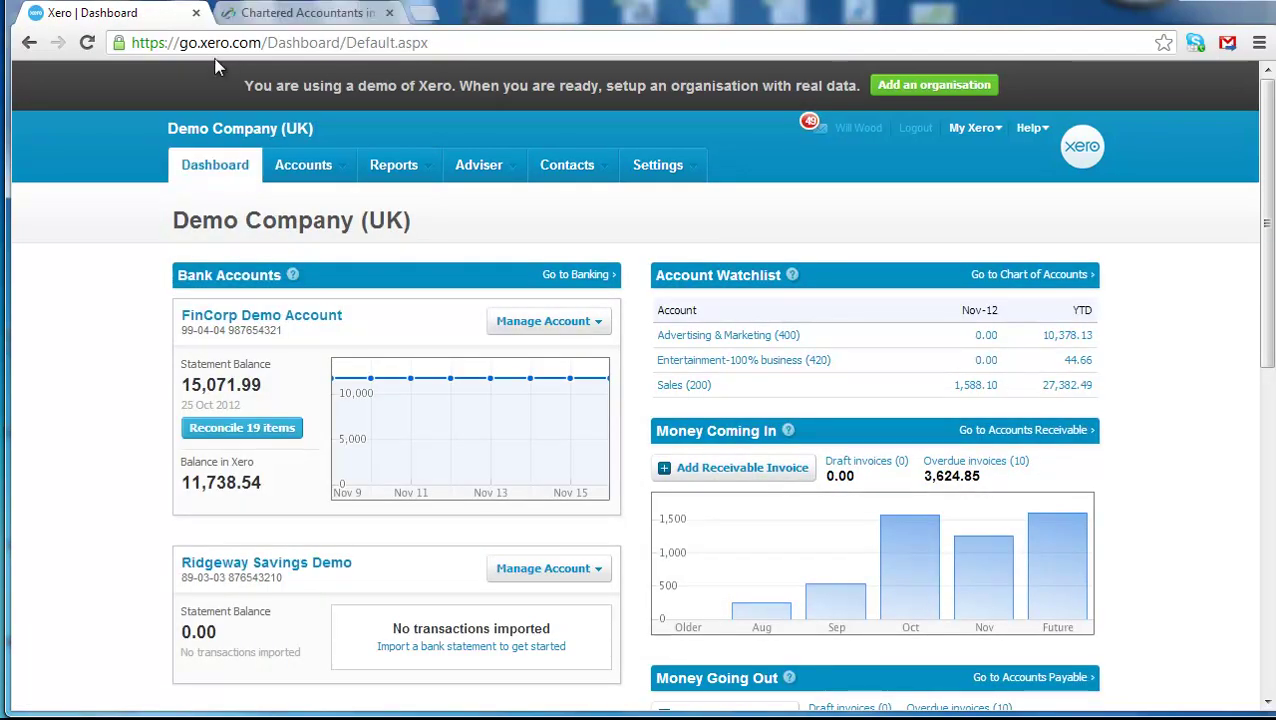
Switch to the Accsys Accountants website and open its Help with Xero page through the sales invoice video post in the blog.
left_click(290, 13)
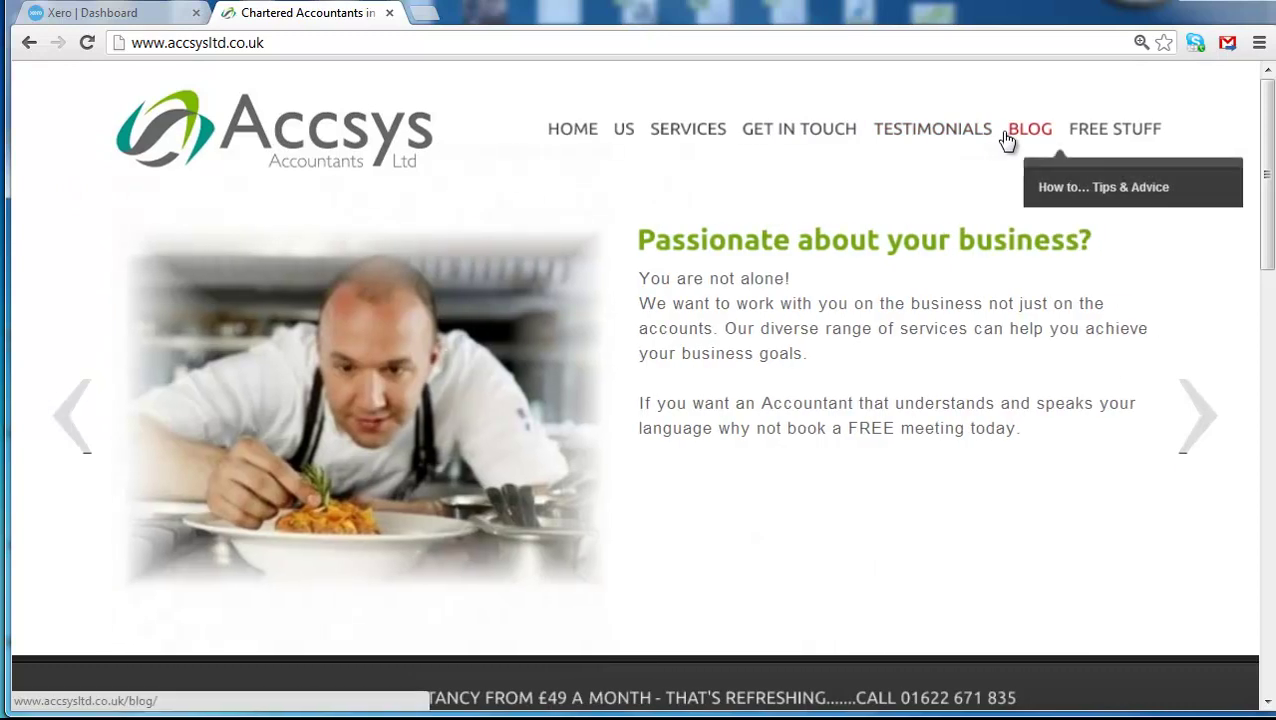
left_click(1014, 140)
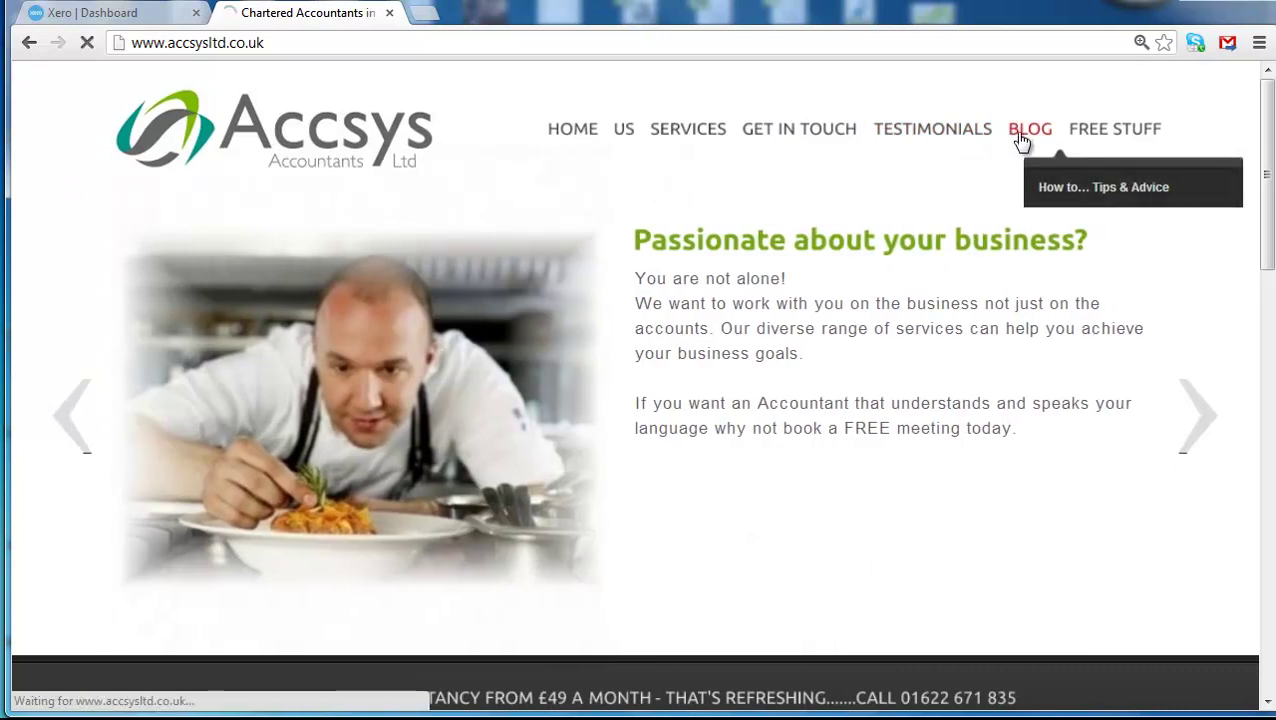
scroll(988, 443, "down", 5)
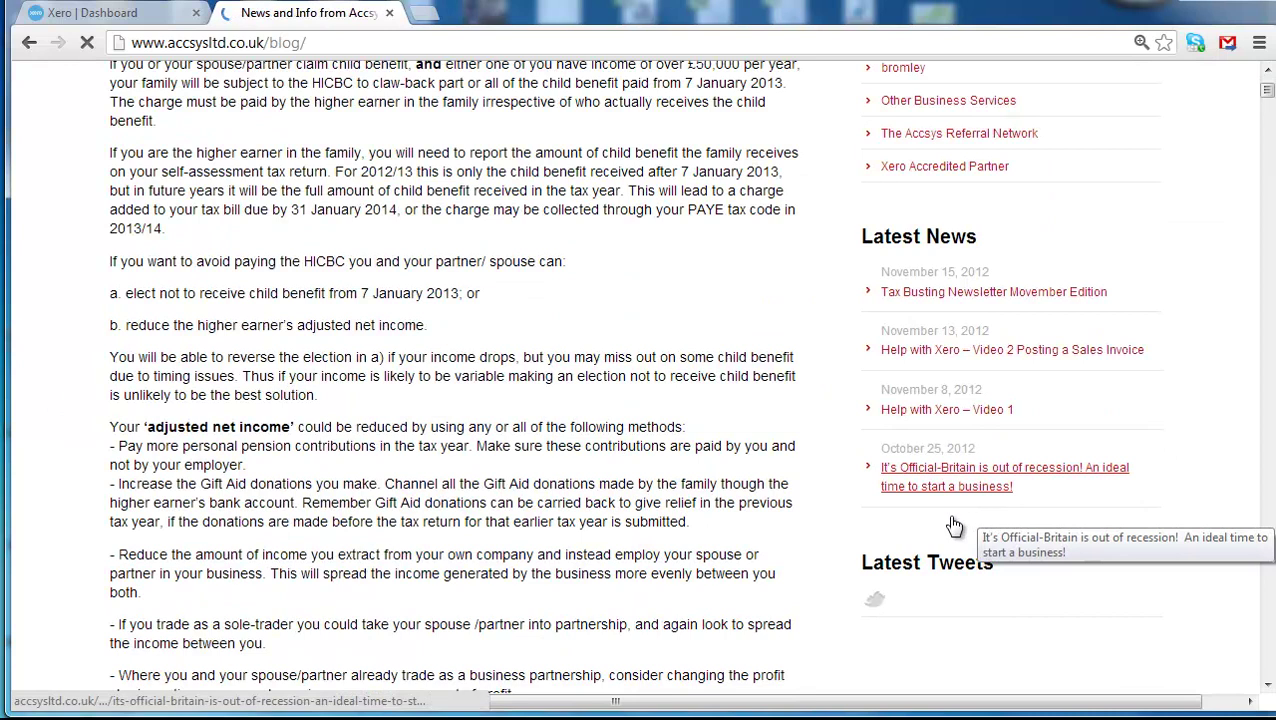
scroll(789, 553, "down", 2)
scroll(793, 560, "down", 2)
scroll(795, 556, "down", 10)
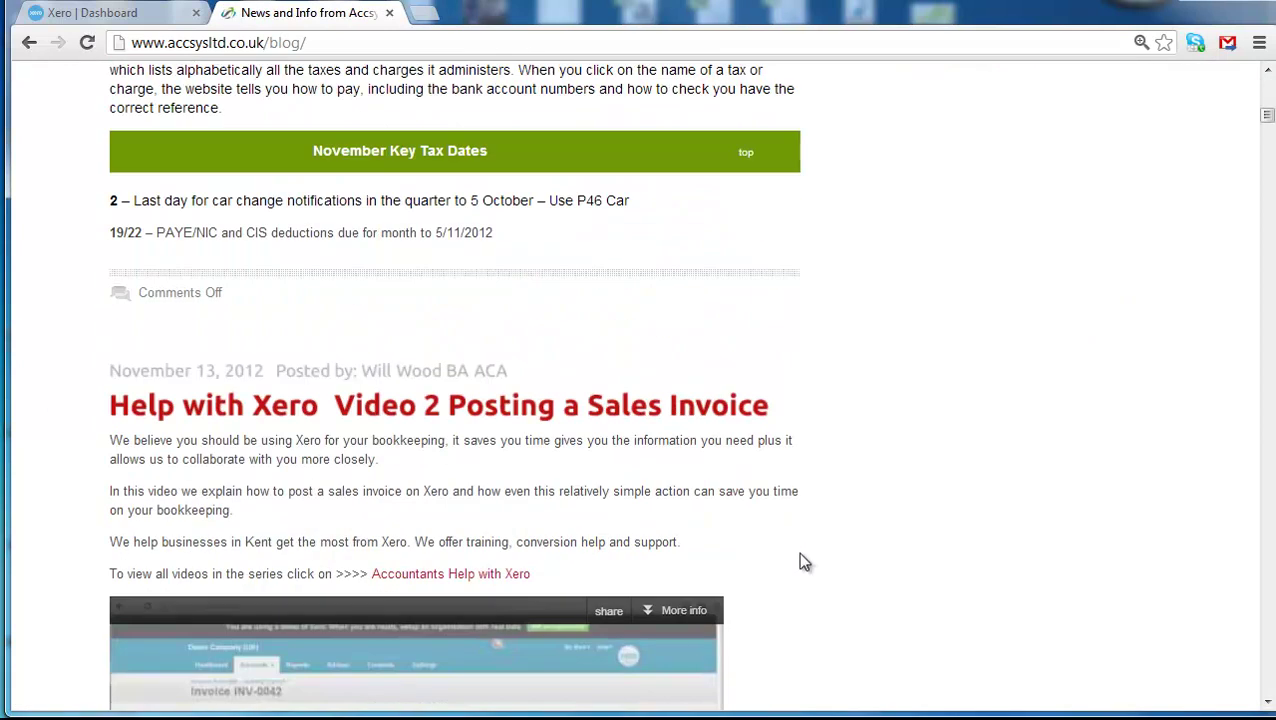
left_click(494, 372)
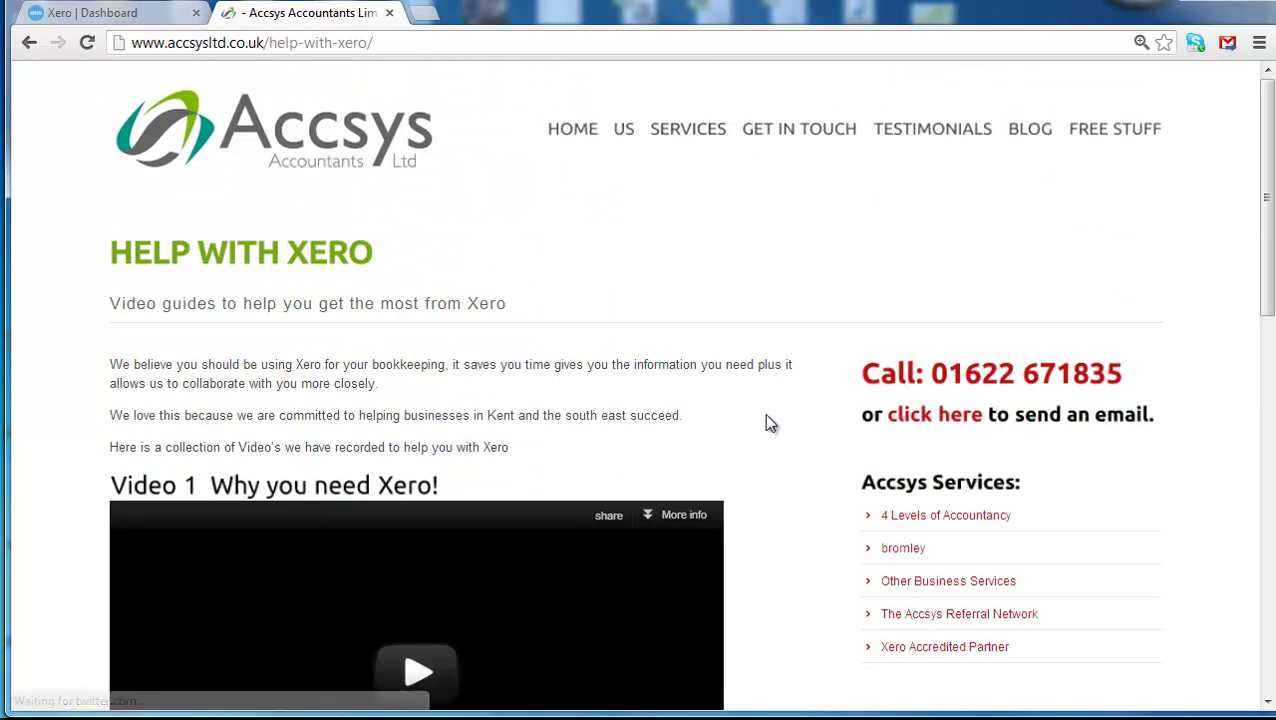
Look through the video guides on the Help with Xero page and return to its contact options.
scroll(766, 418, "down", 3)
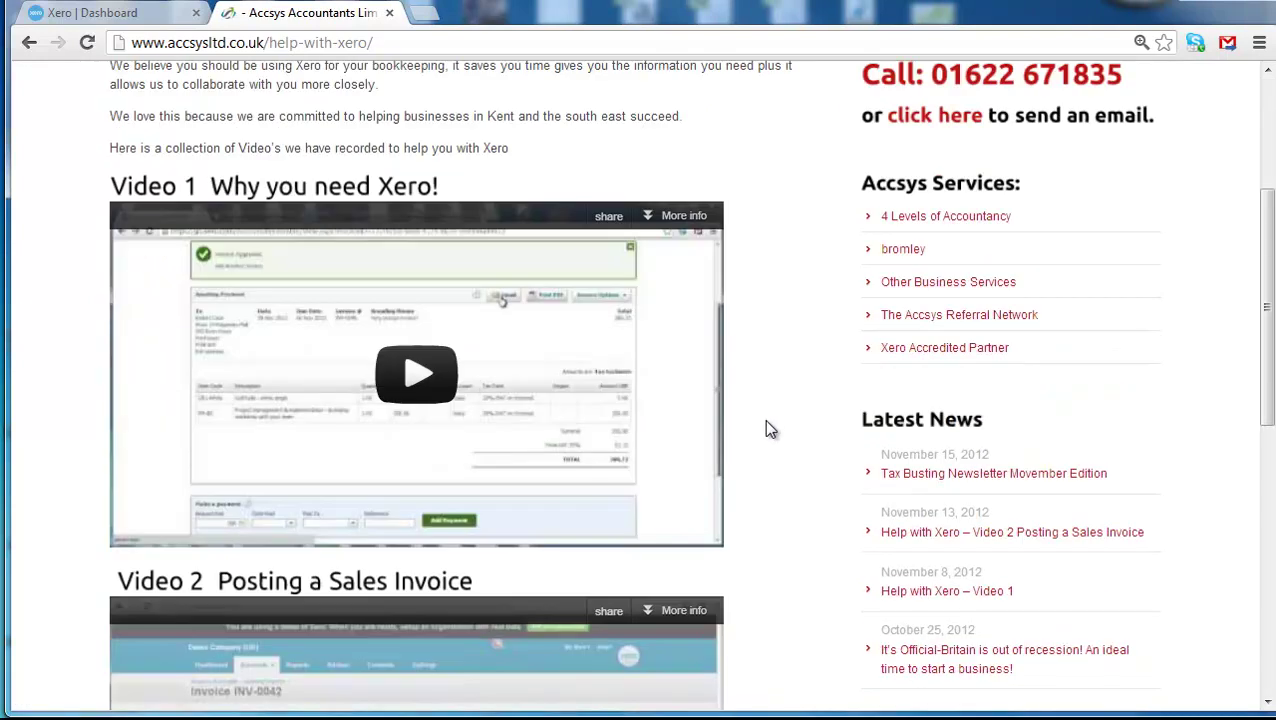
scroll(770, 429, "down", 2)
scroll(770, 429, "up", 1)
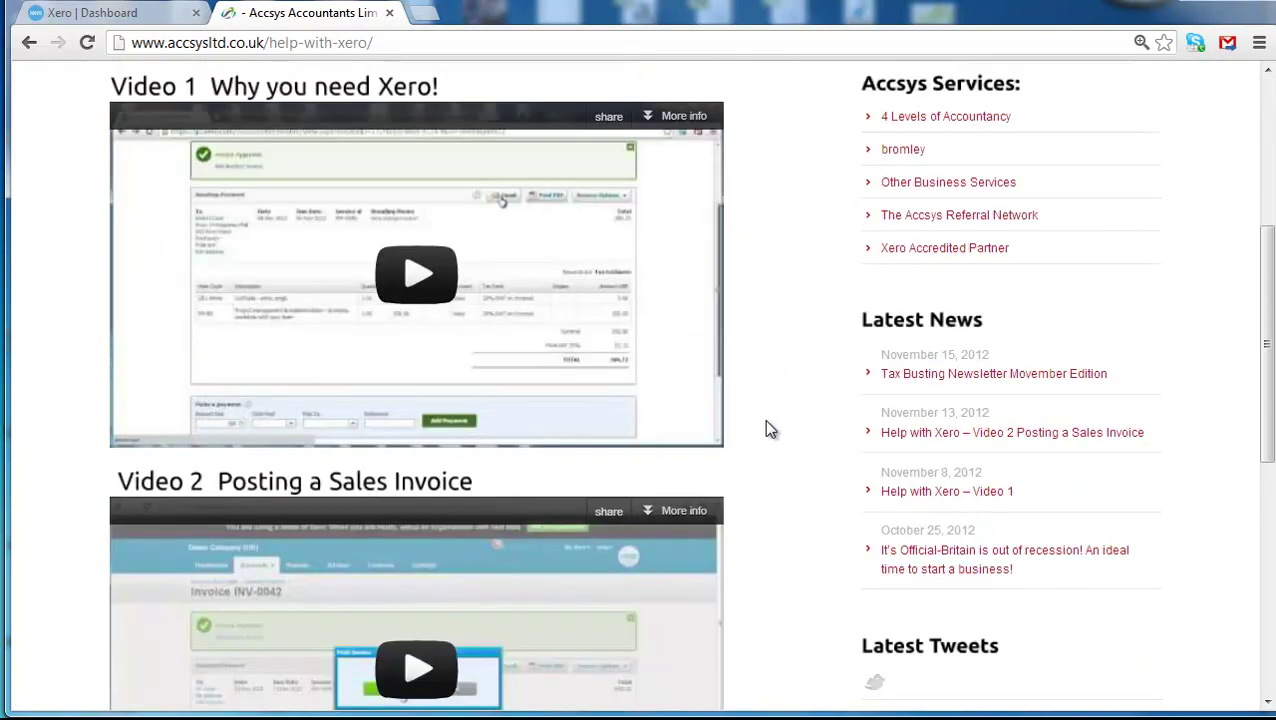
scroll(770, 429, "down", 5)
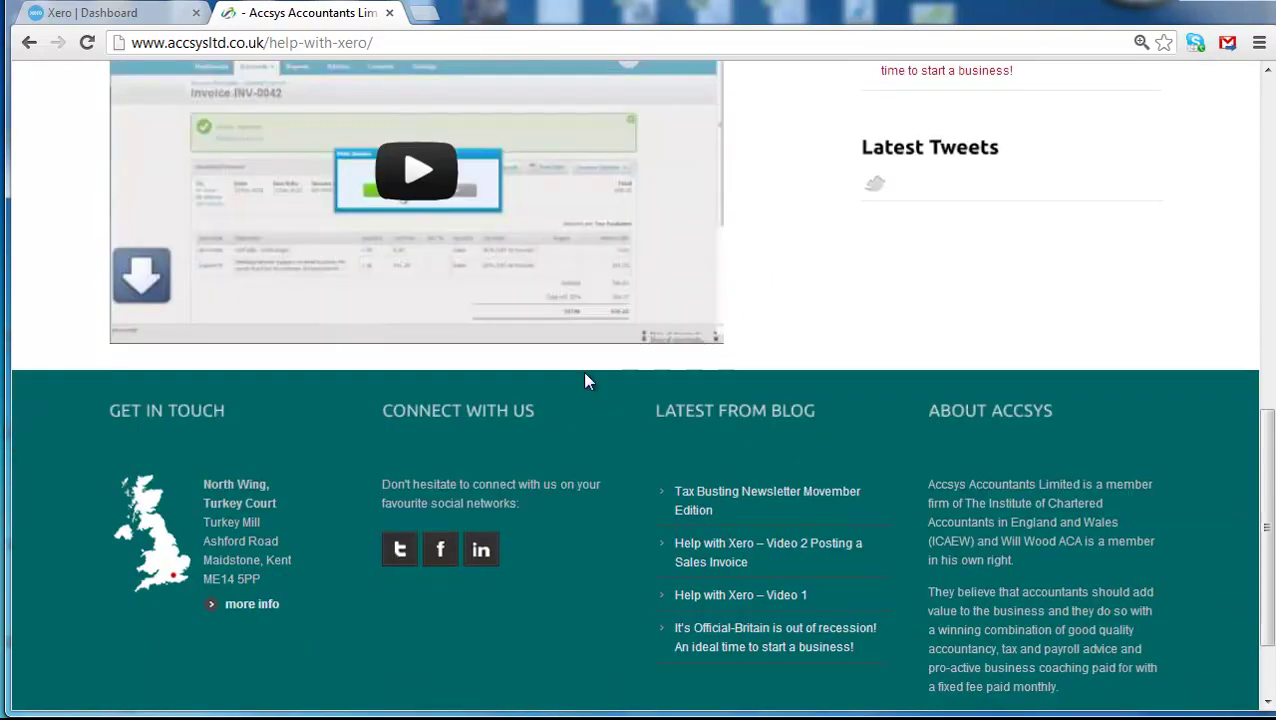
scroll(586, 381, "up", 10)
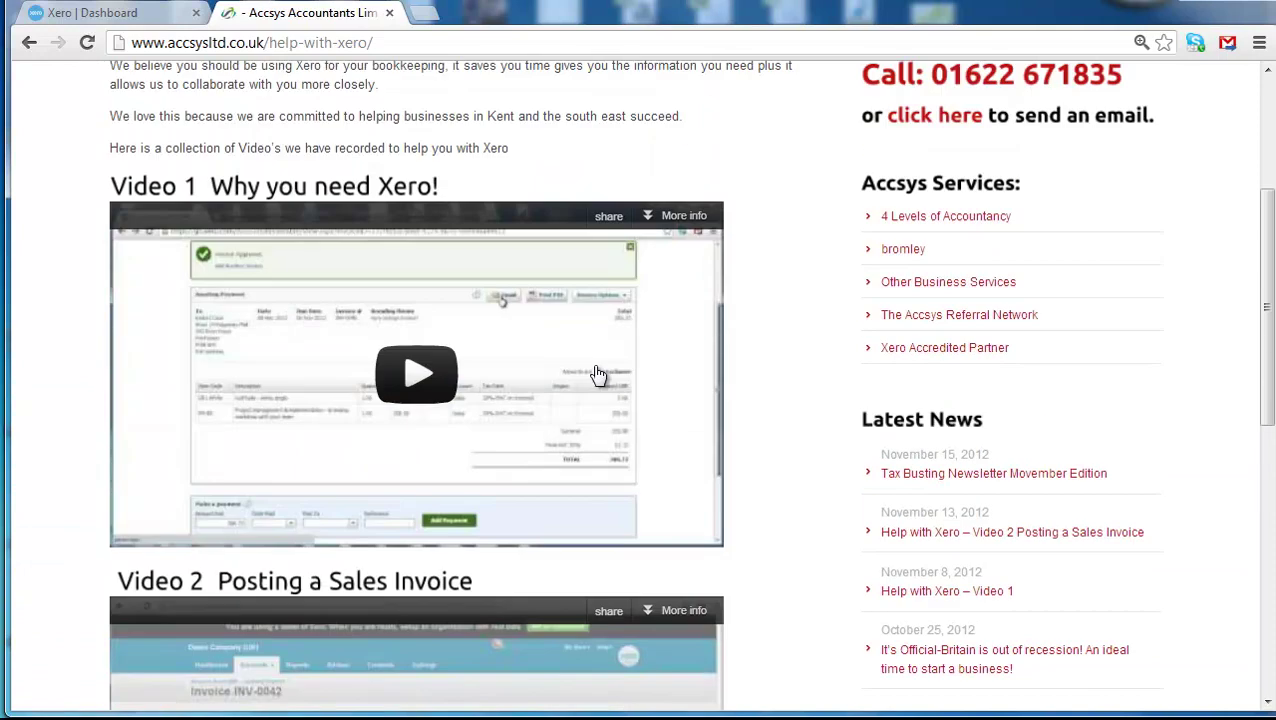
scroll(596, 370, "up", 1)
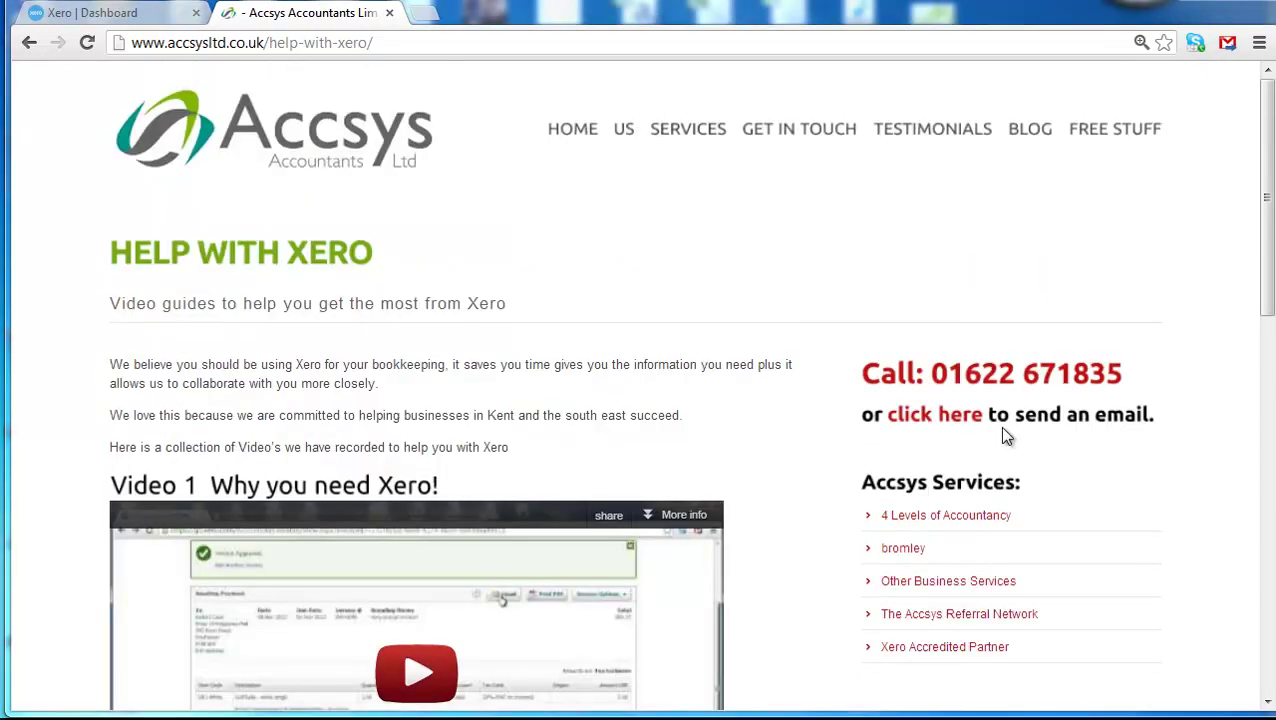